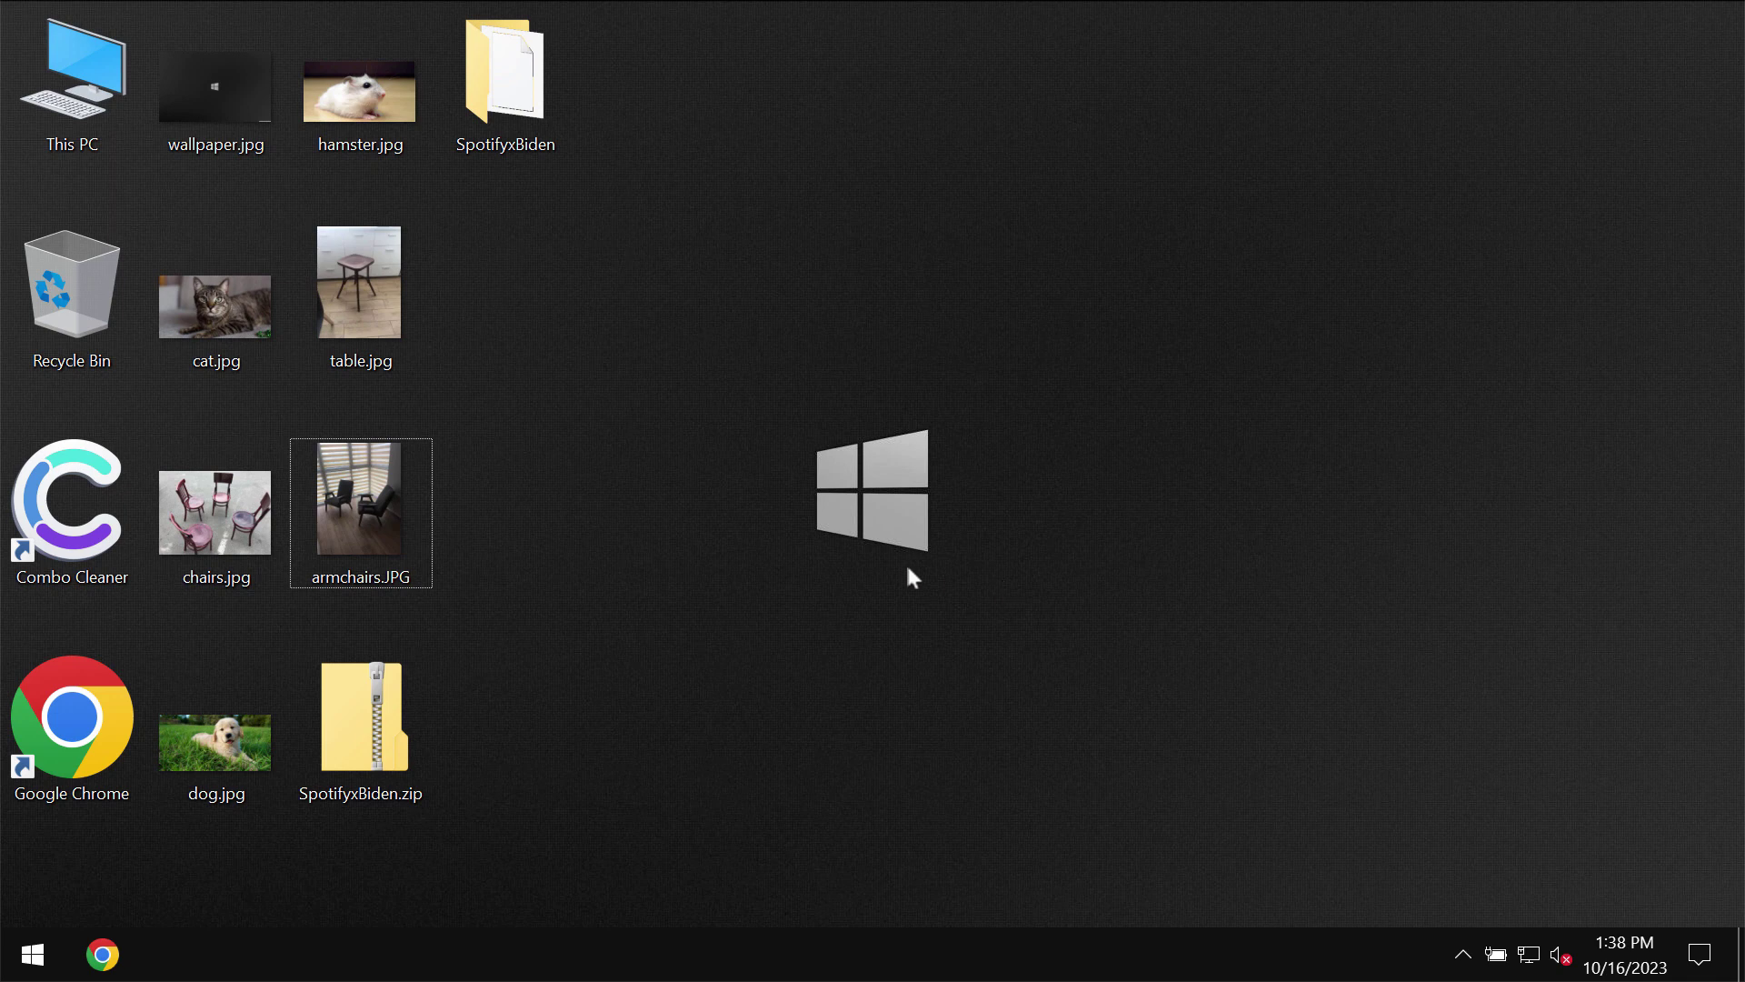
Open and close table.jpg, hamster.jpg, cat.jpg and chairs.jpg to check each photo displays.
left_click(373, 288)
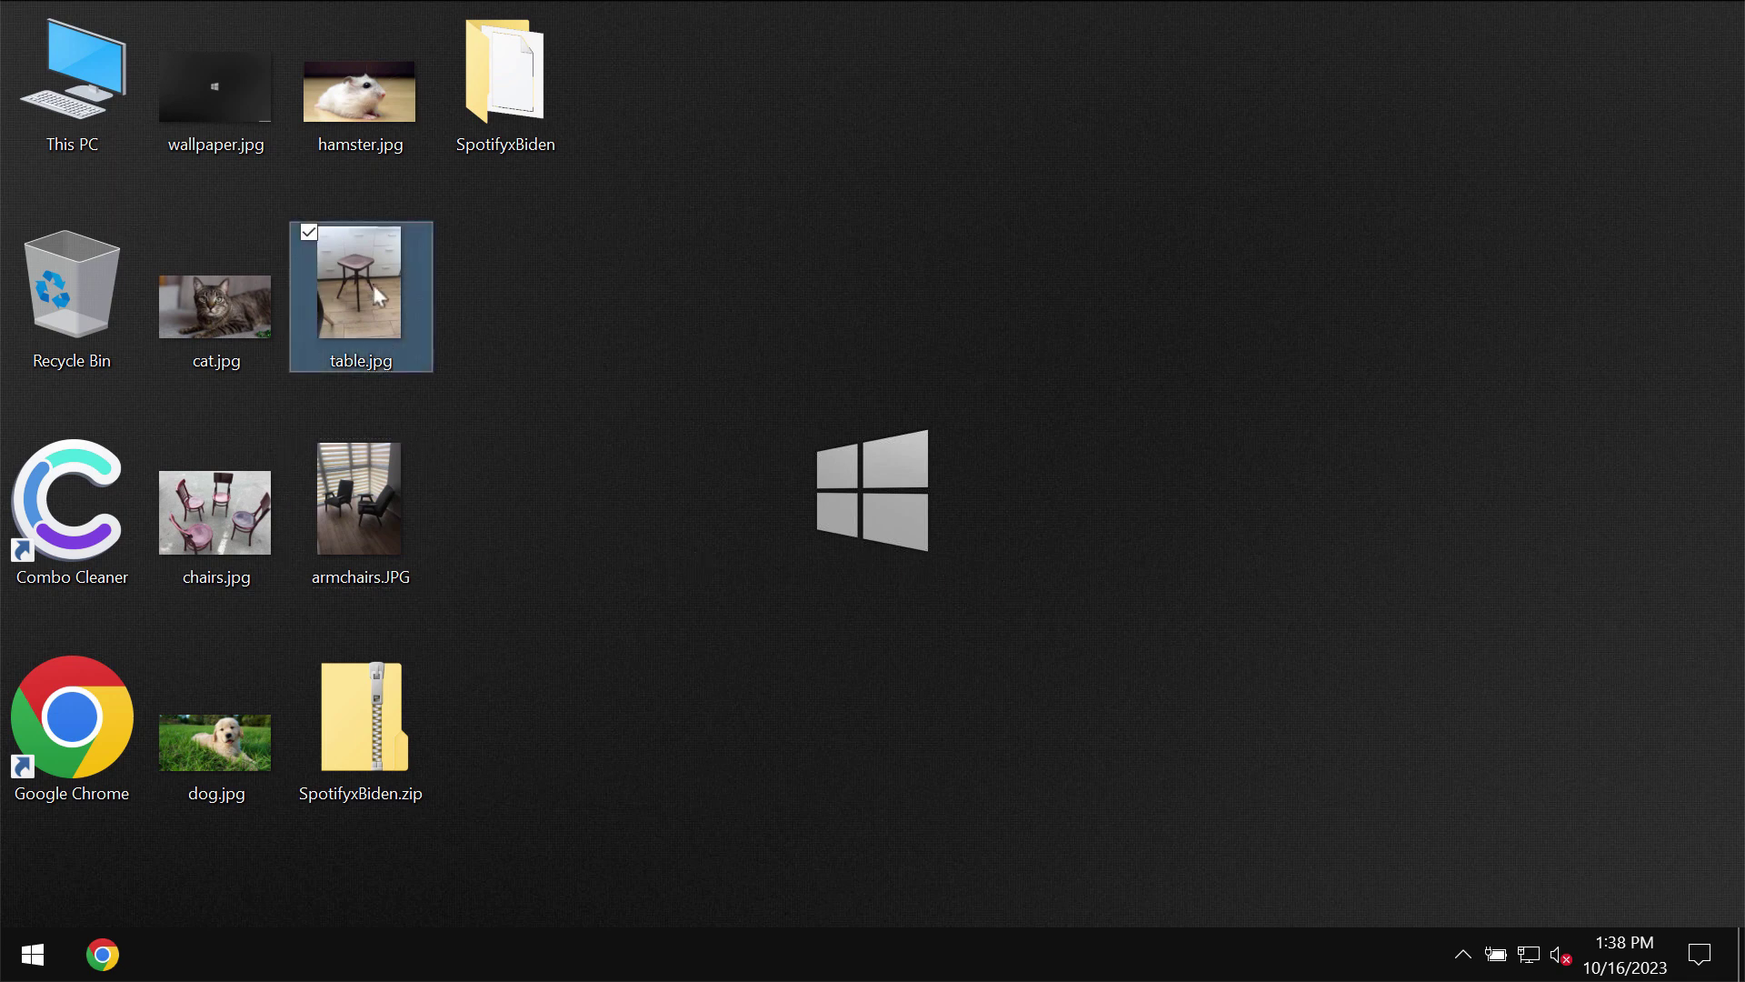
double_click(376, 291)
left_click(1570, 85)
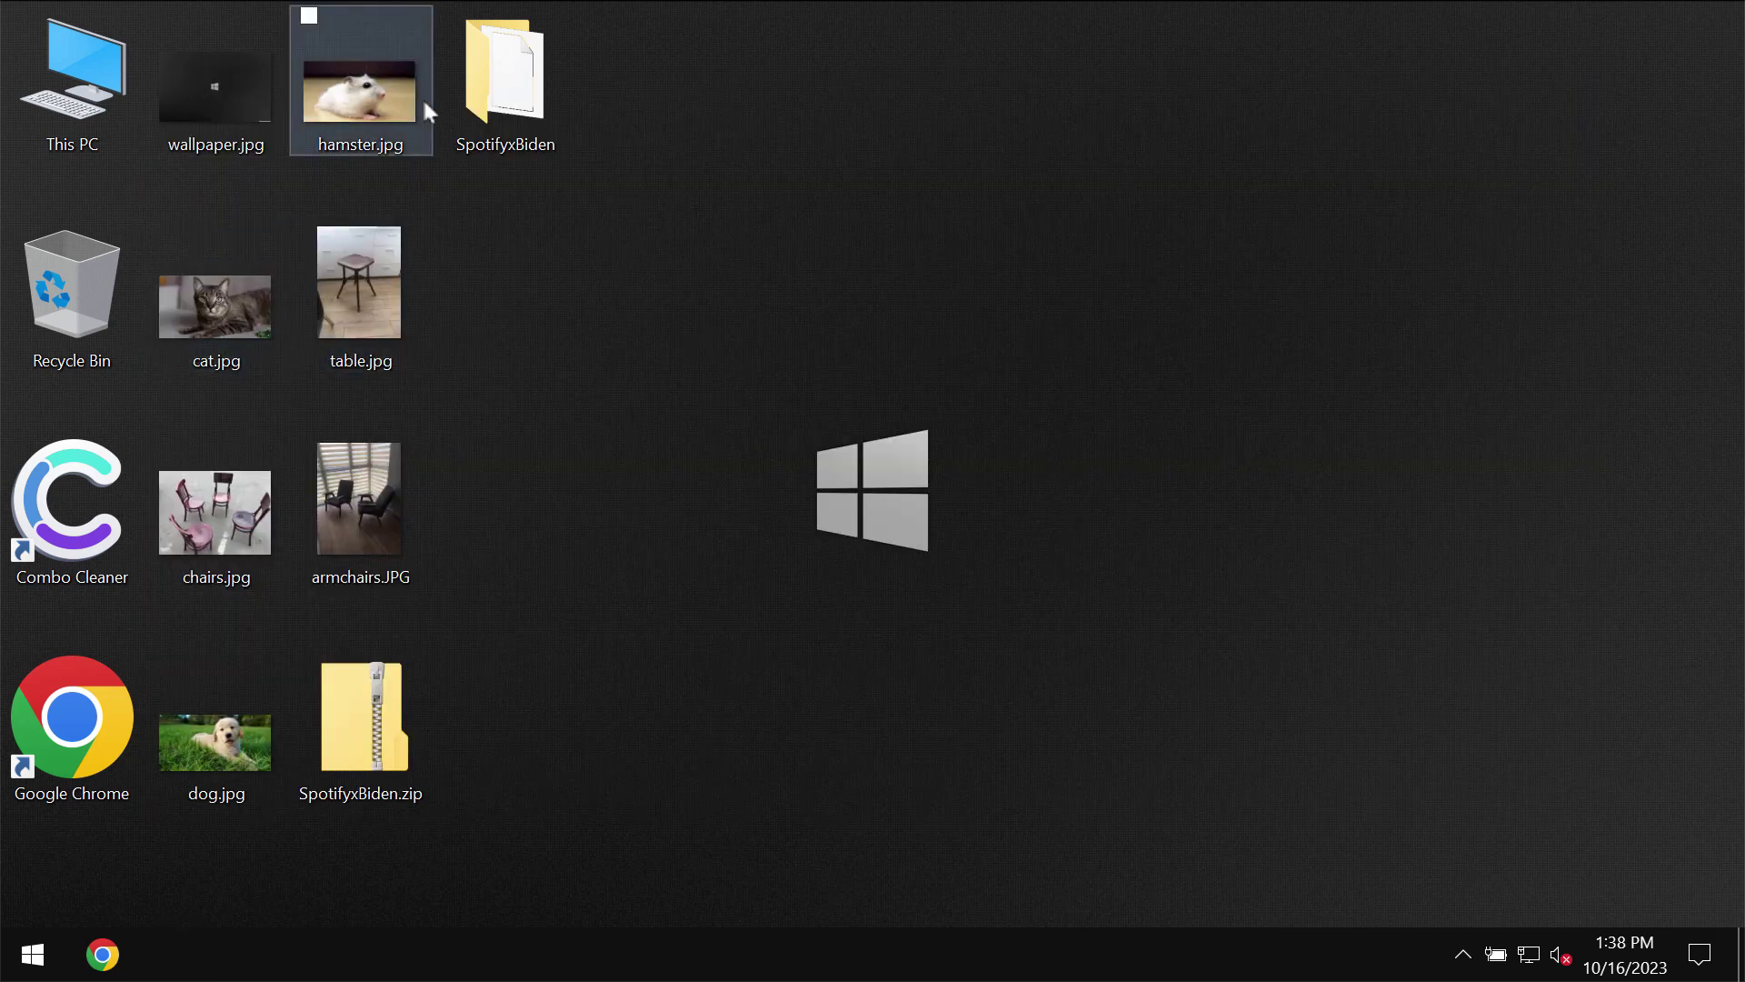
double_click(422, 96)
left_click(1572, 90)
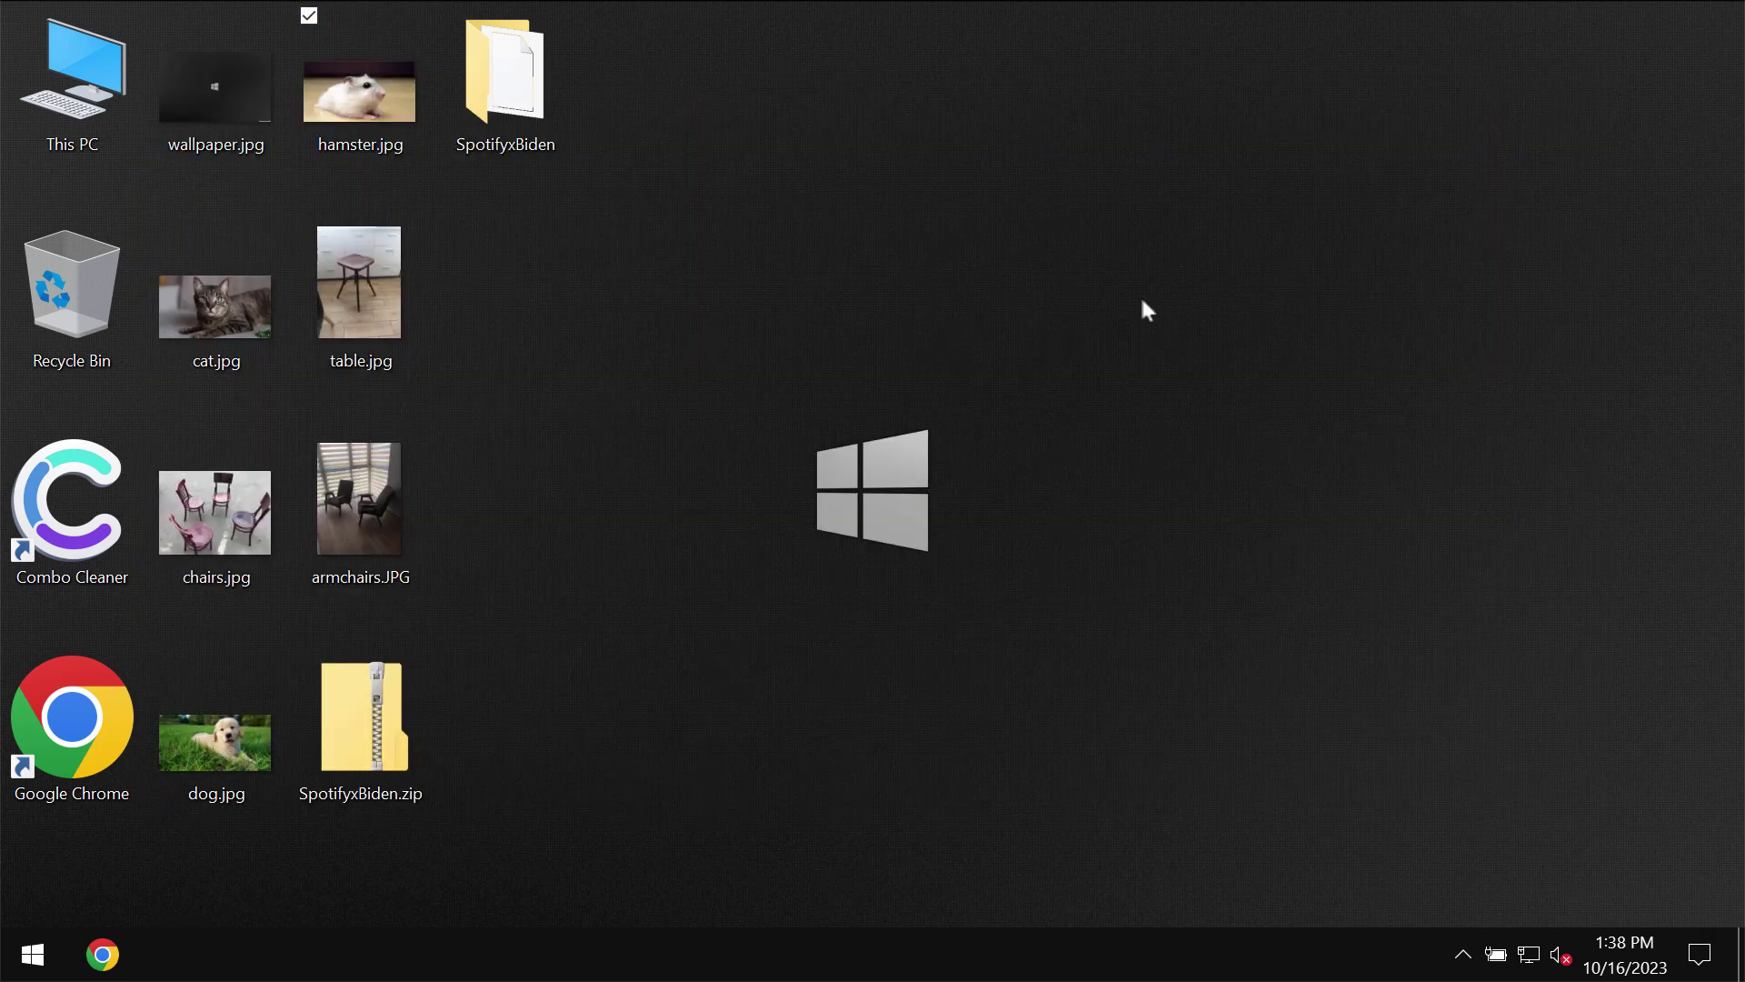
double_click(227, 293)
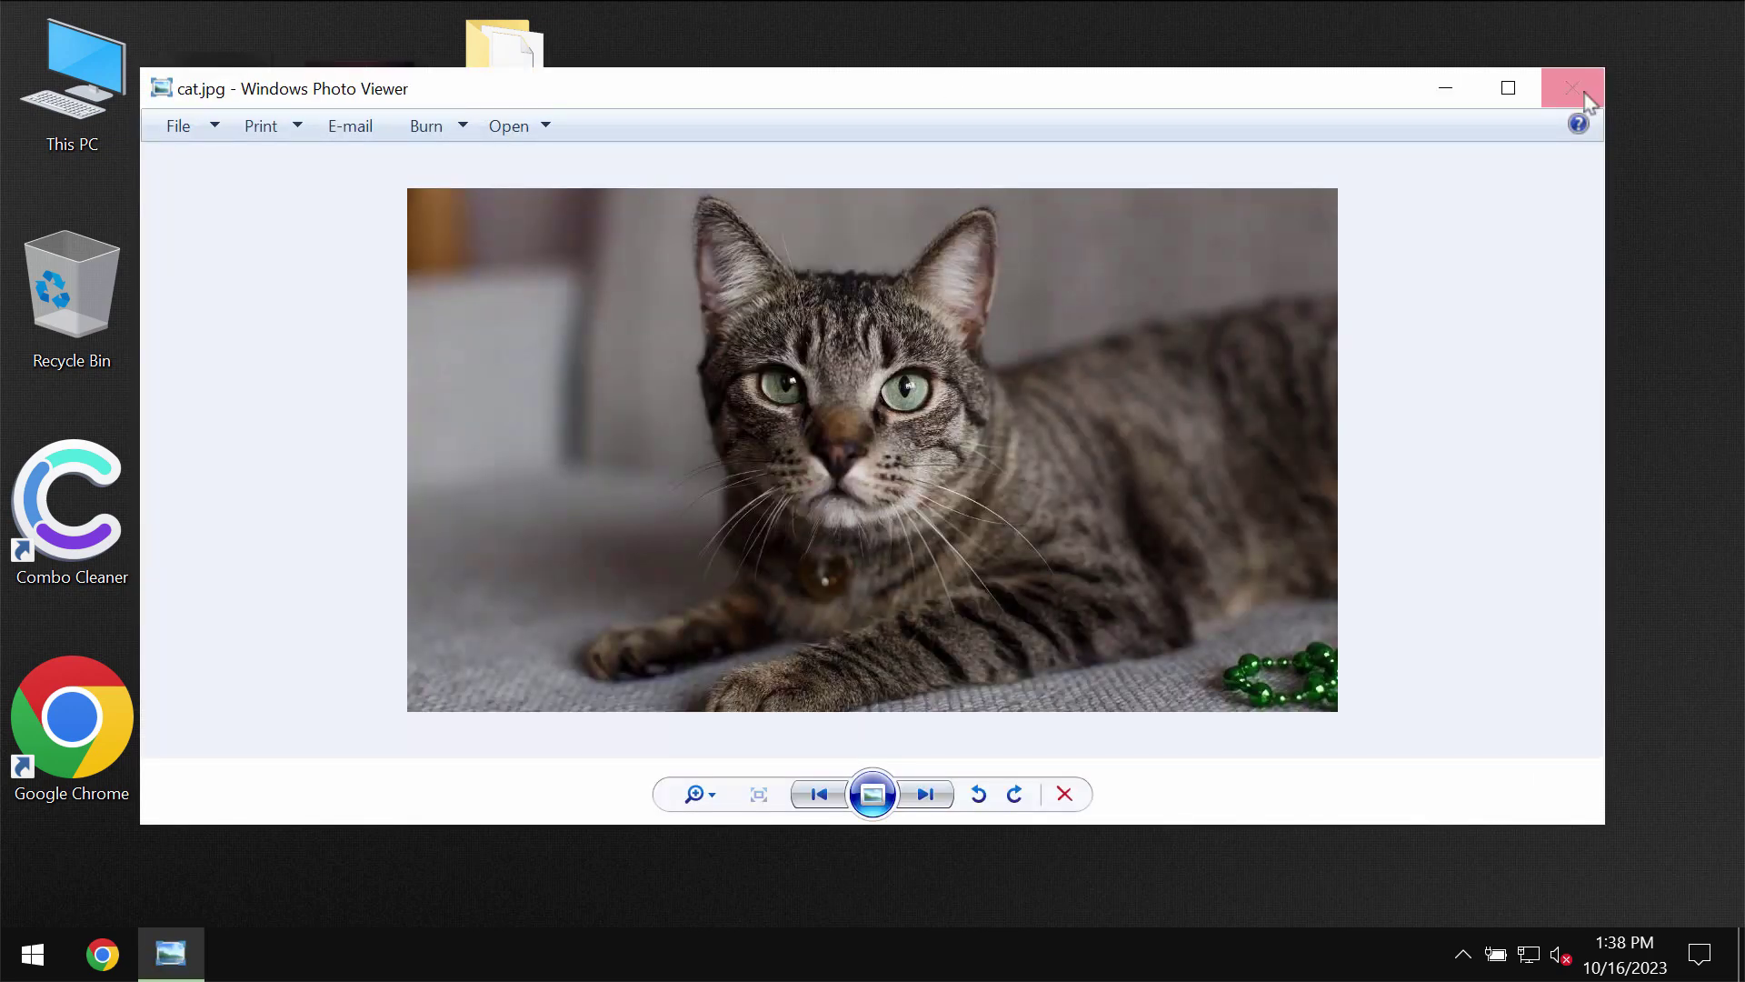
left_click(1573, 87)
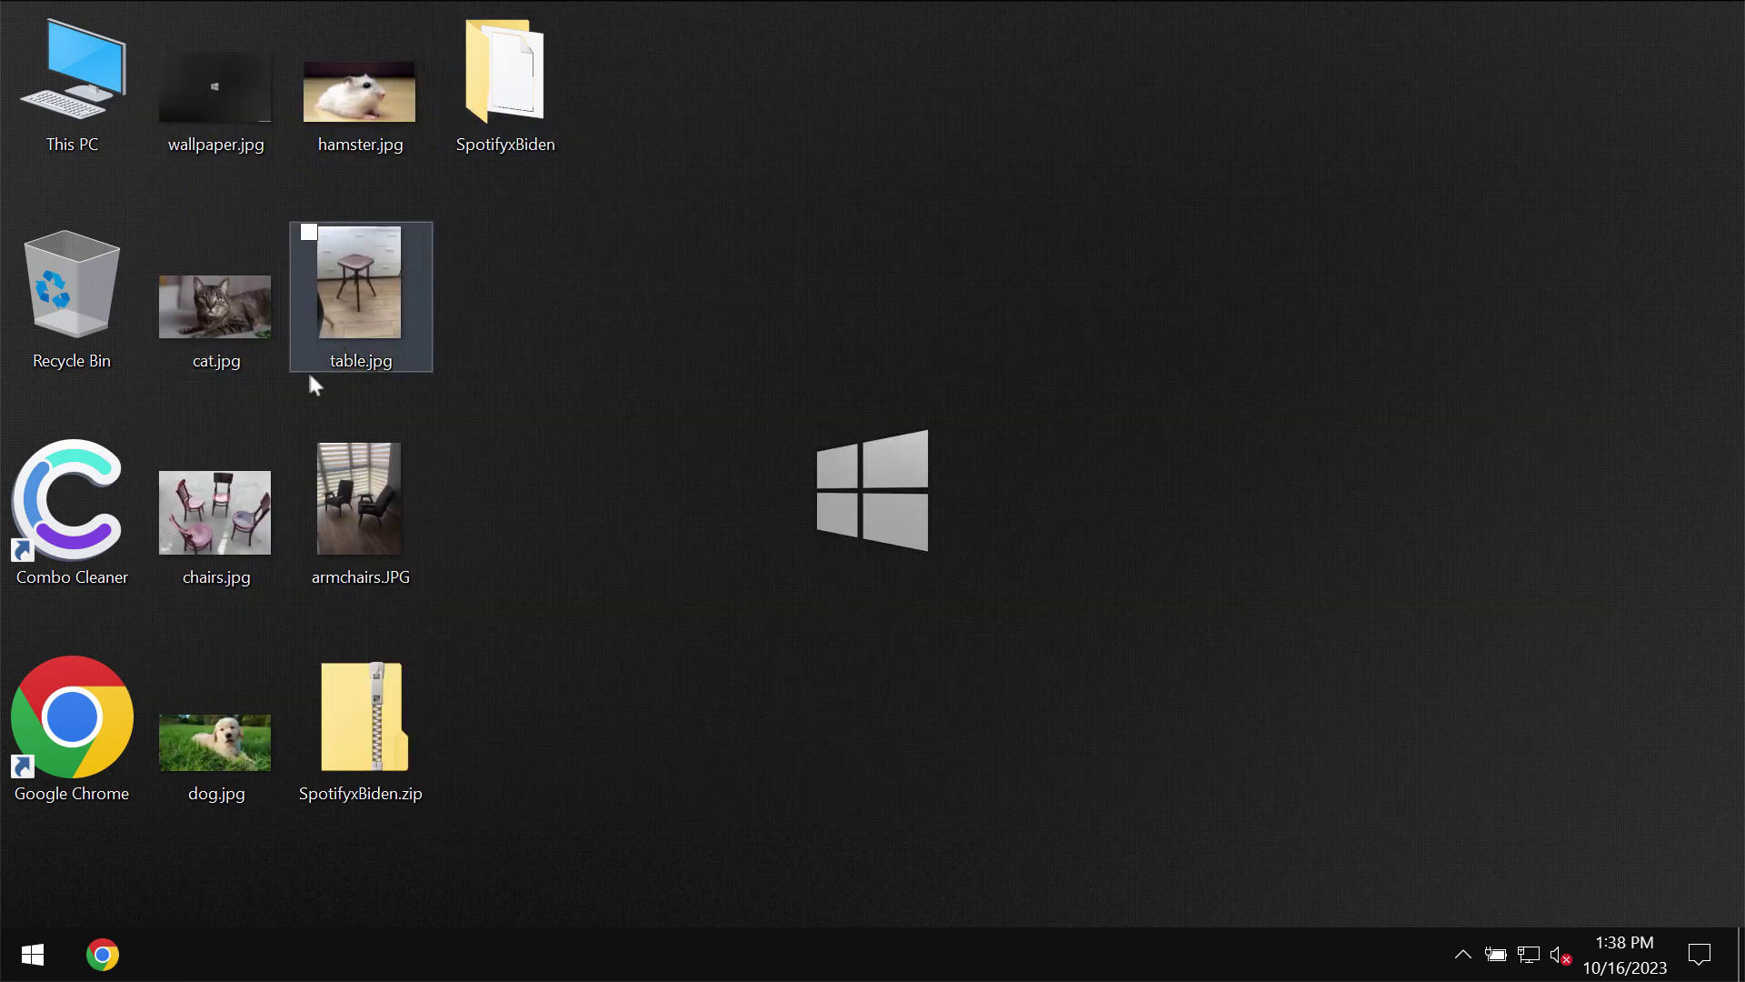
double_click(211, 499)
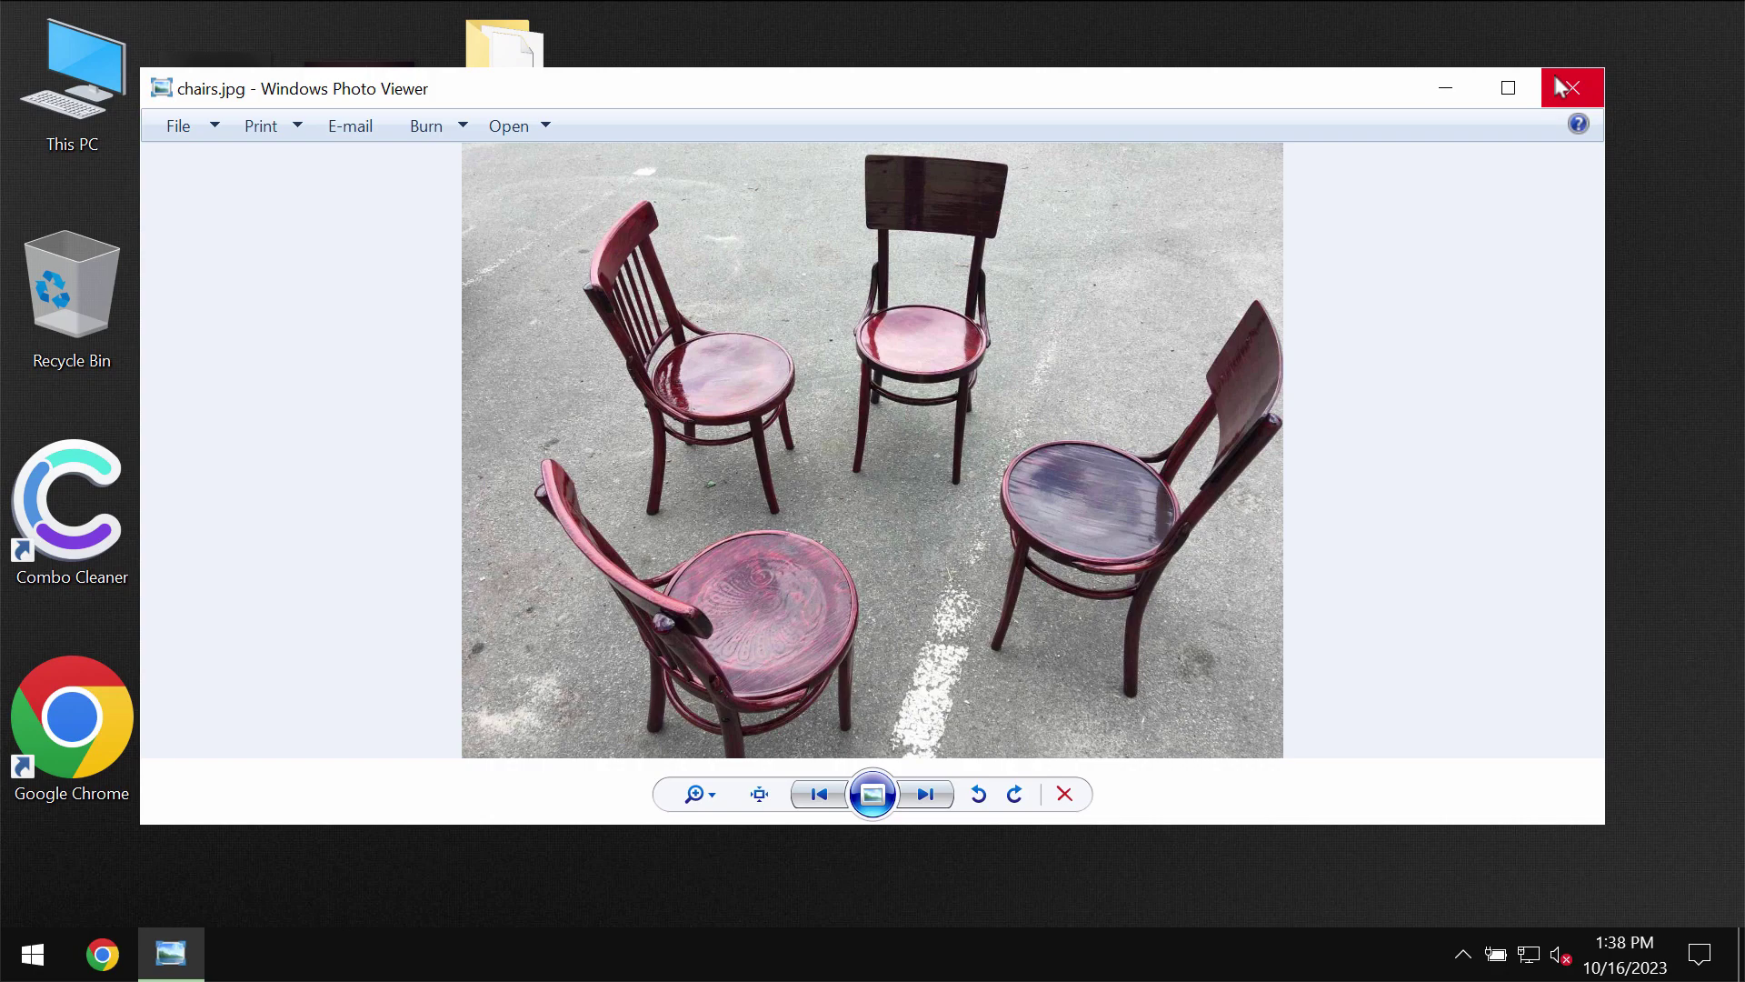
left_click(1572, 87)
Launch the hash-named application inside the SpotifyxBiden folder, then close the folder.
double_click(509, 140)
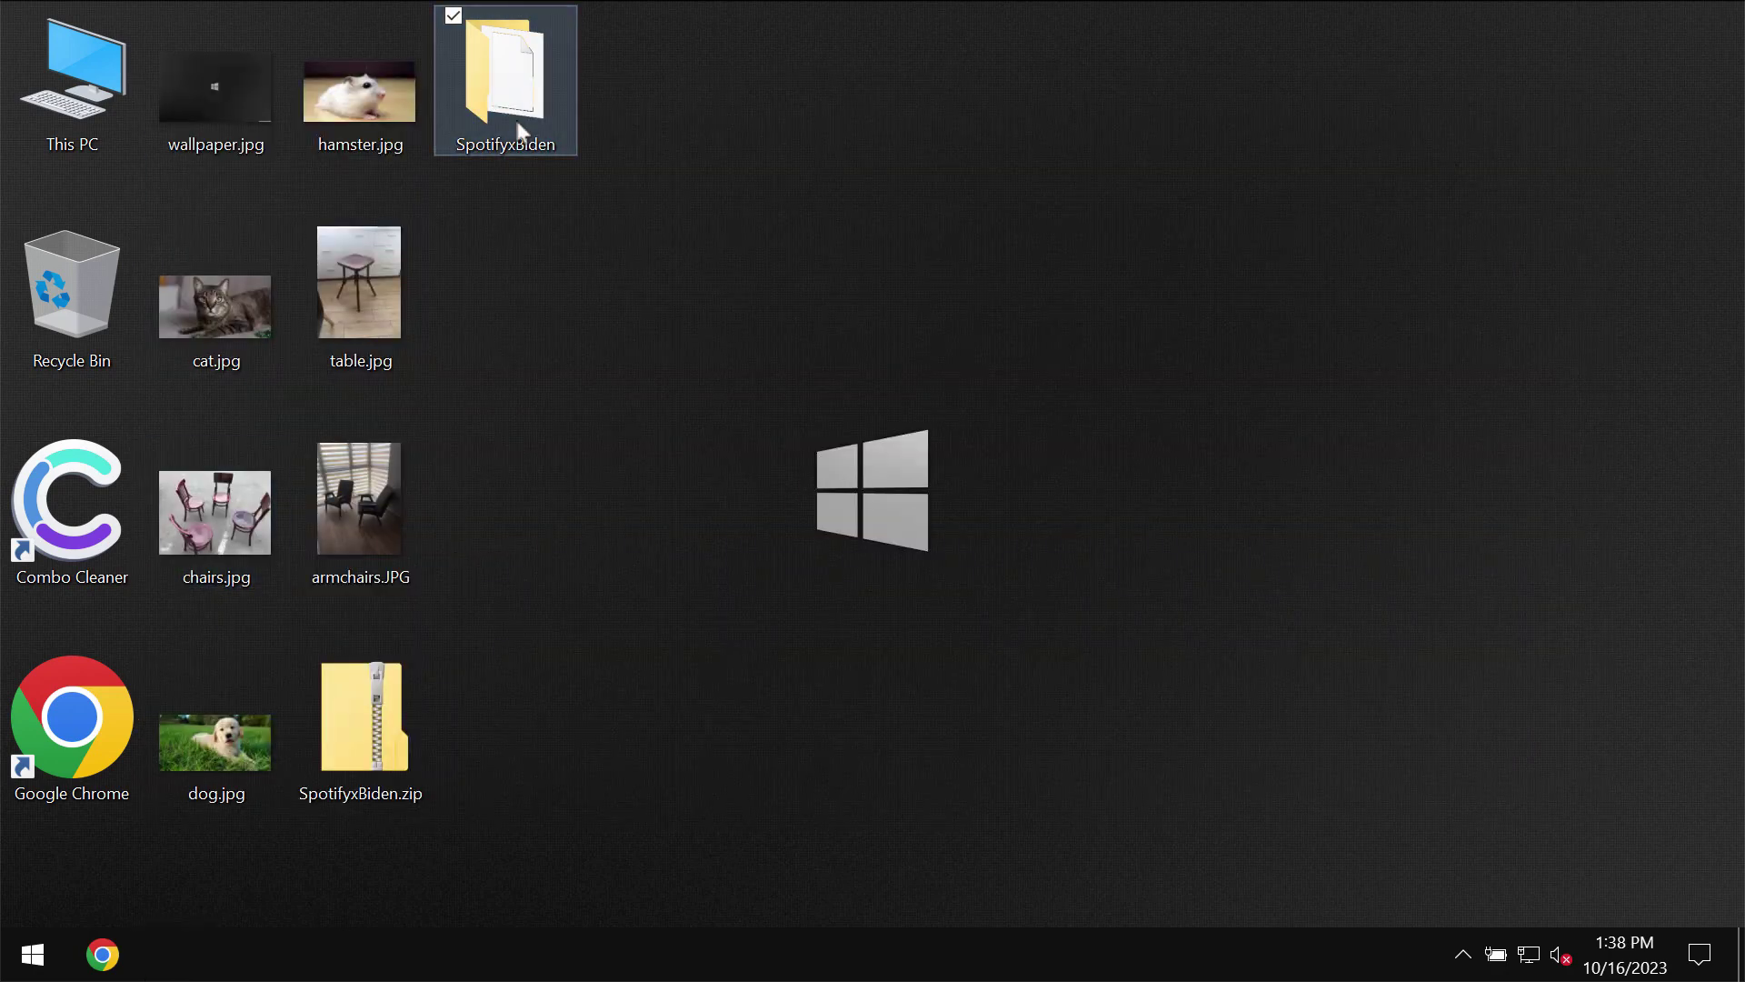
double_click(548, 180)
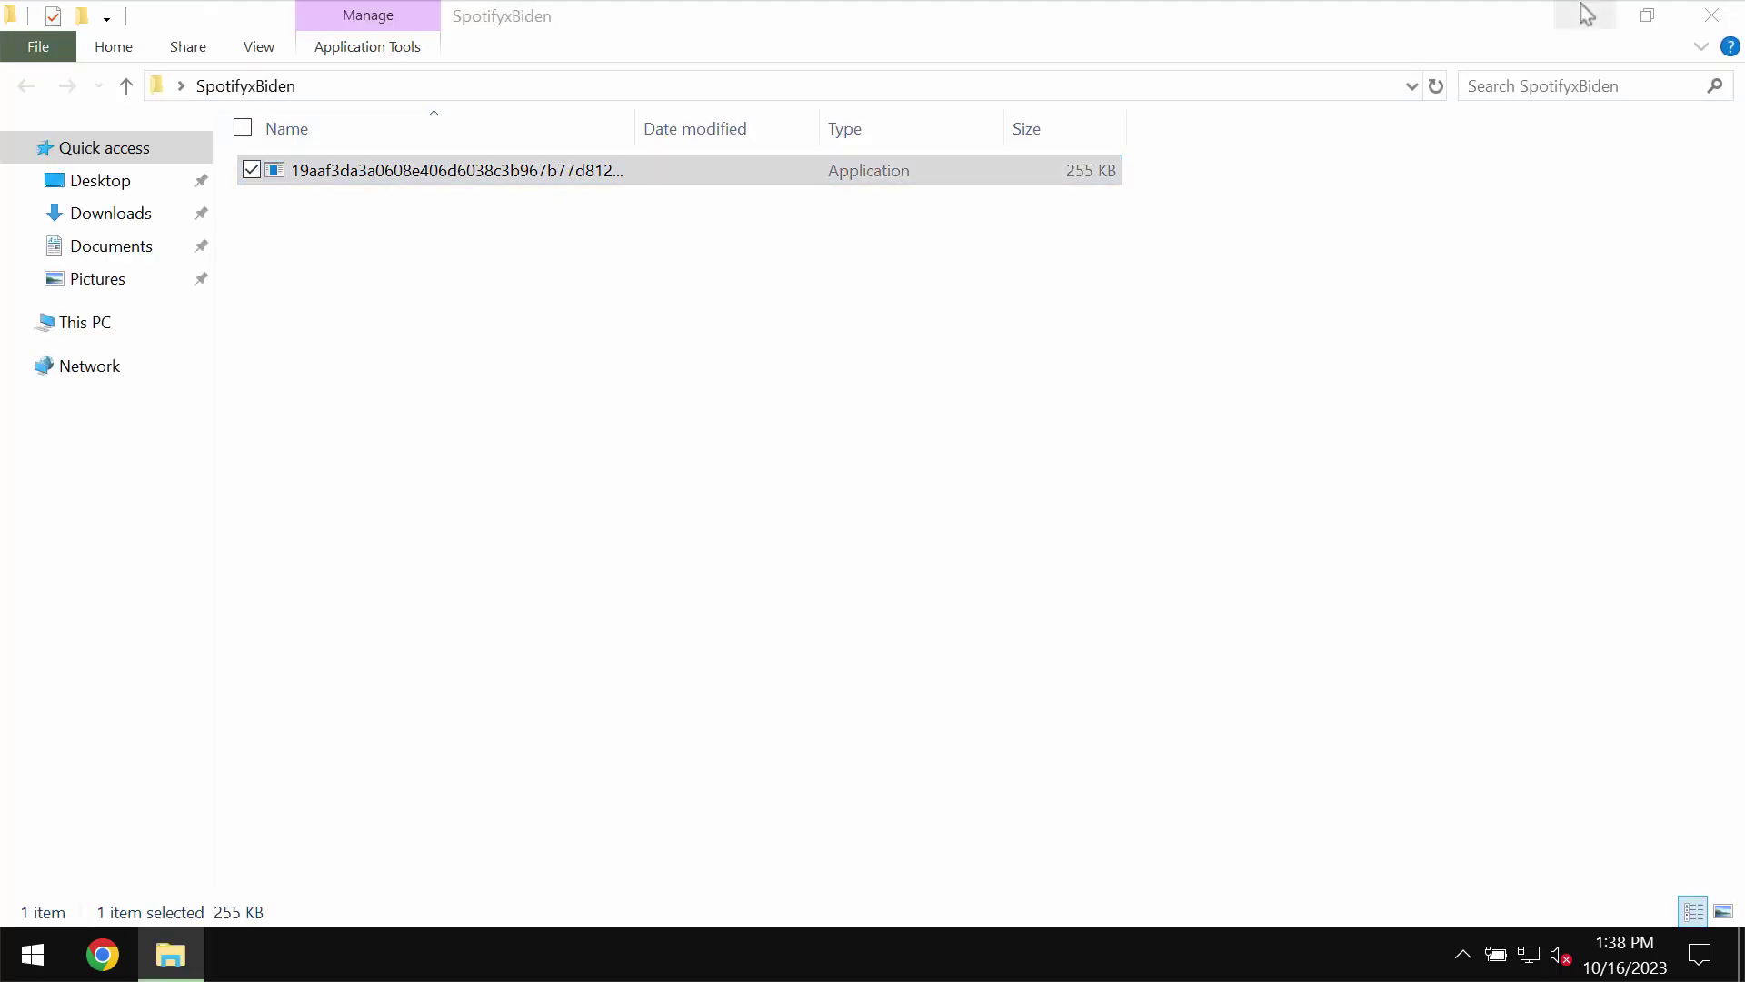
left_click(1706, 14)
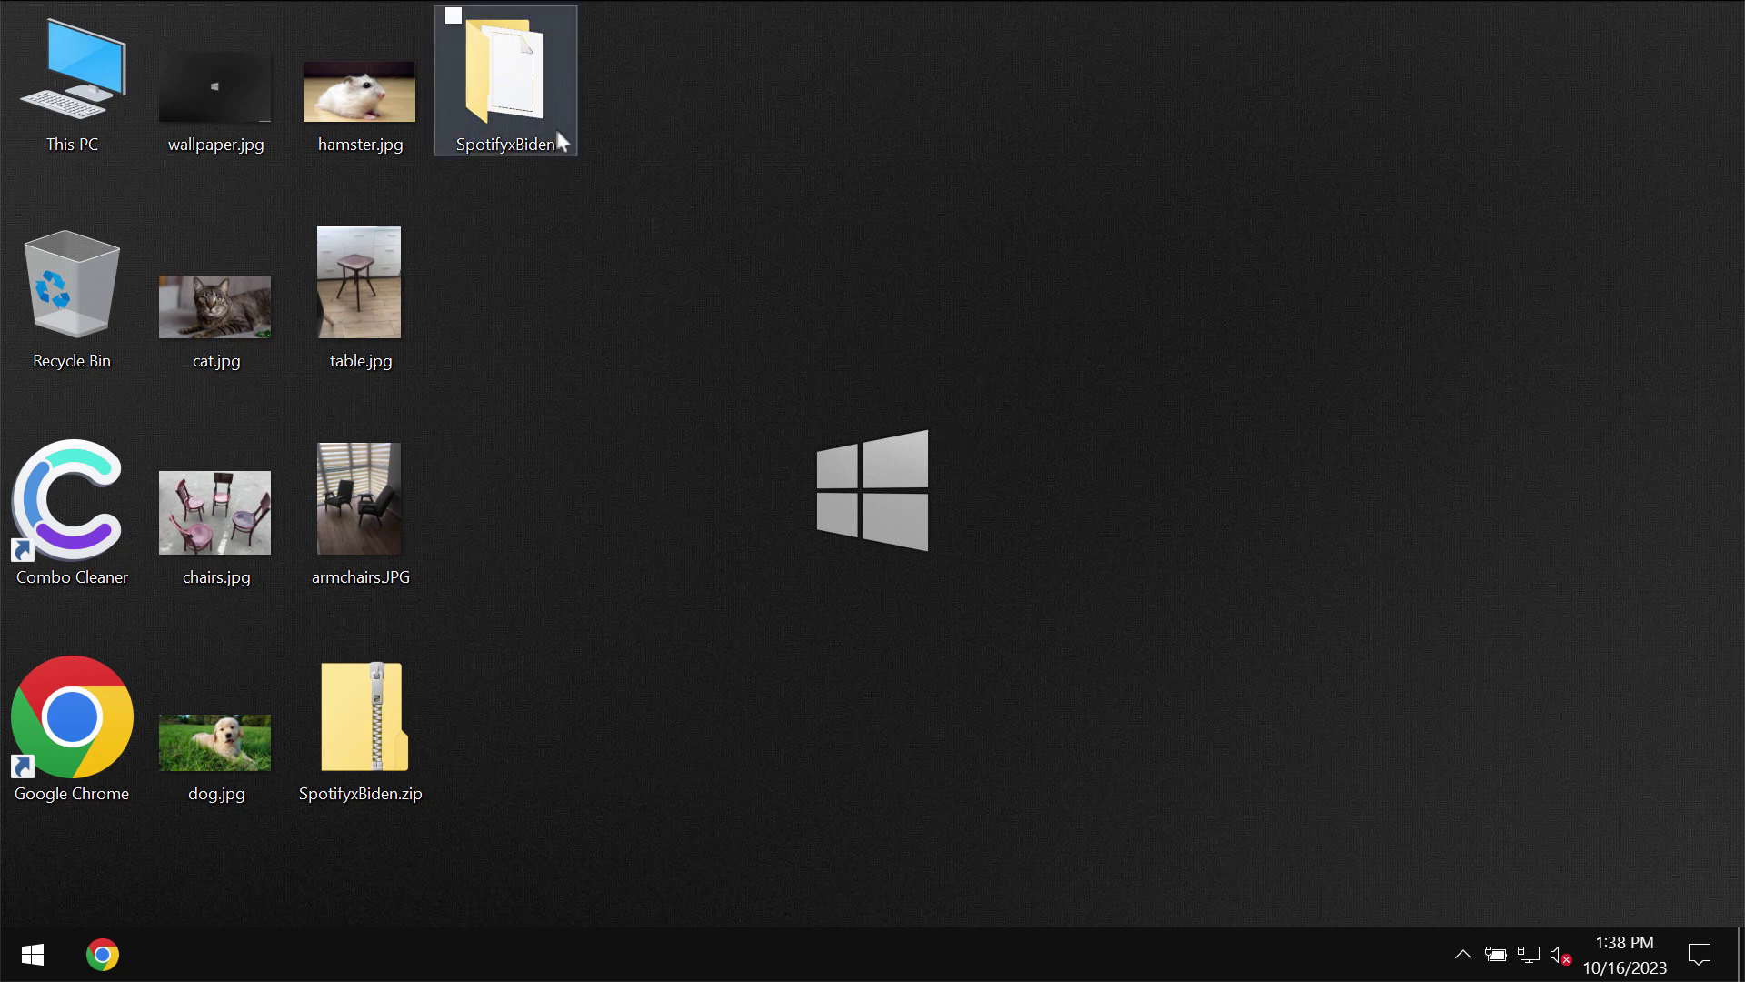
View hamster.jpg, armchairs.JPG and chairs.jpg again, then clear the desktop selection.
double_click(389, 128)
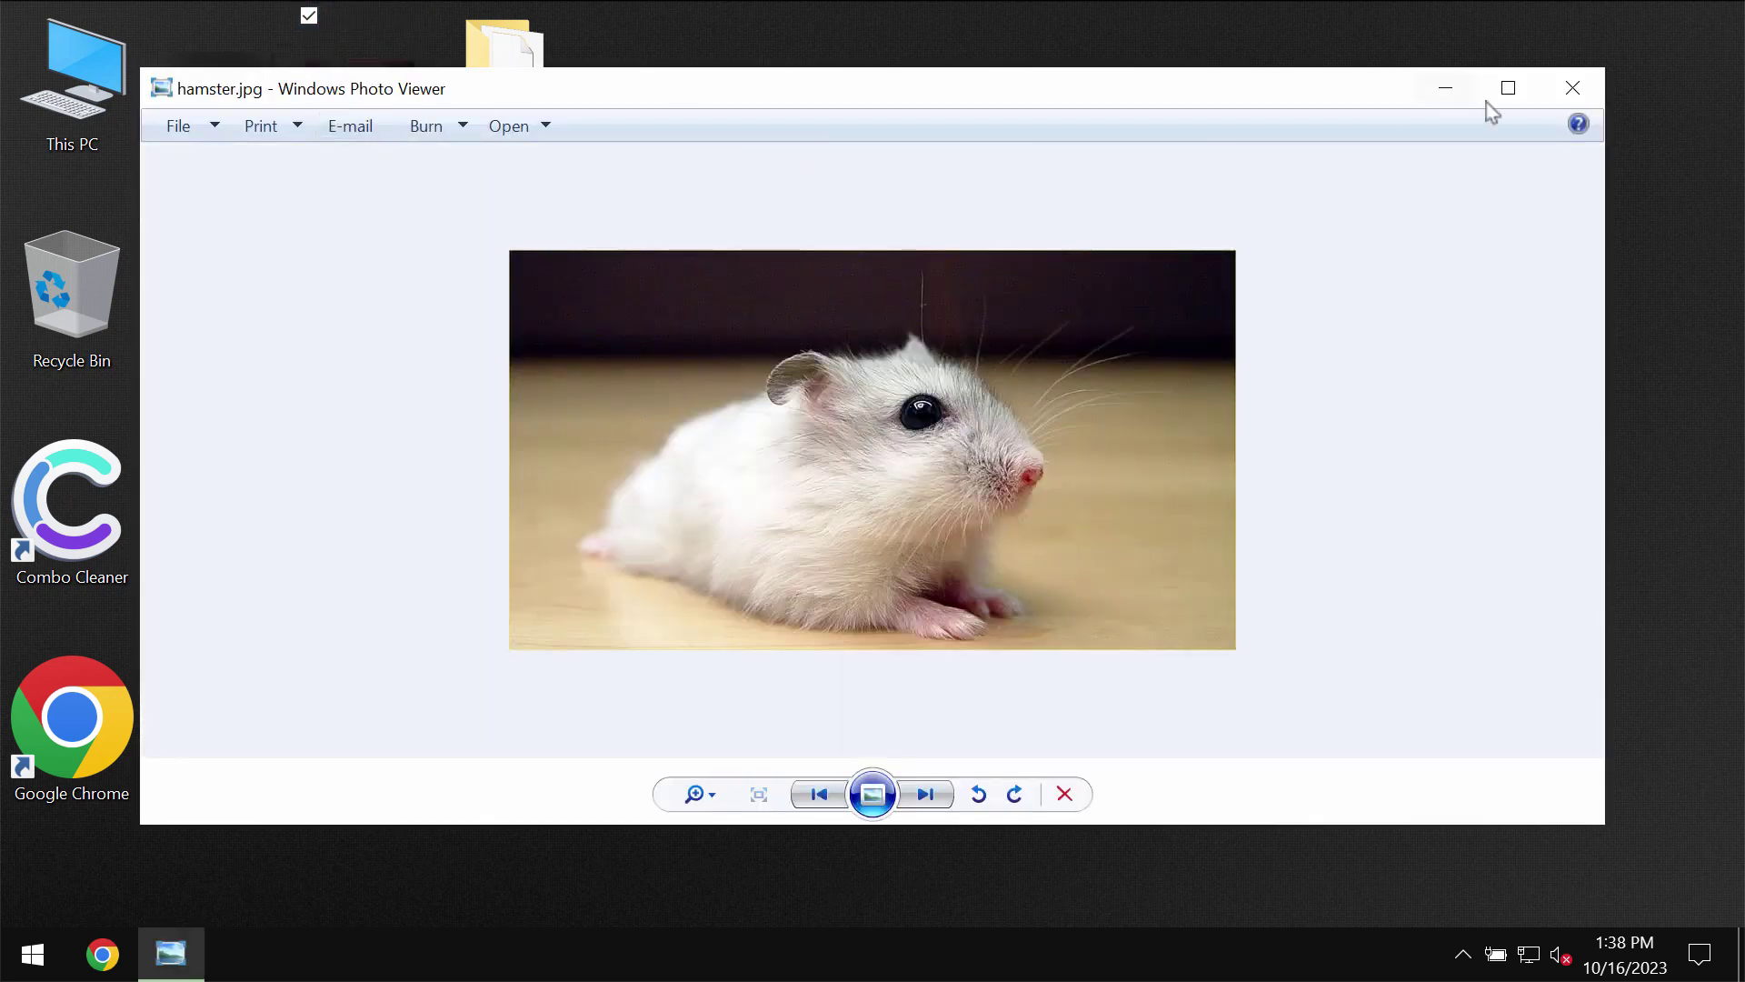
left_click(1573, 87)
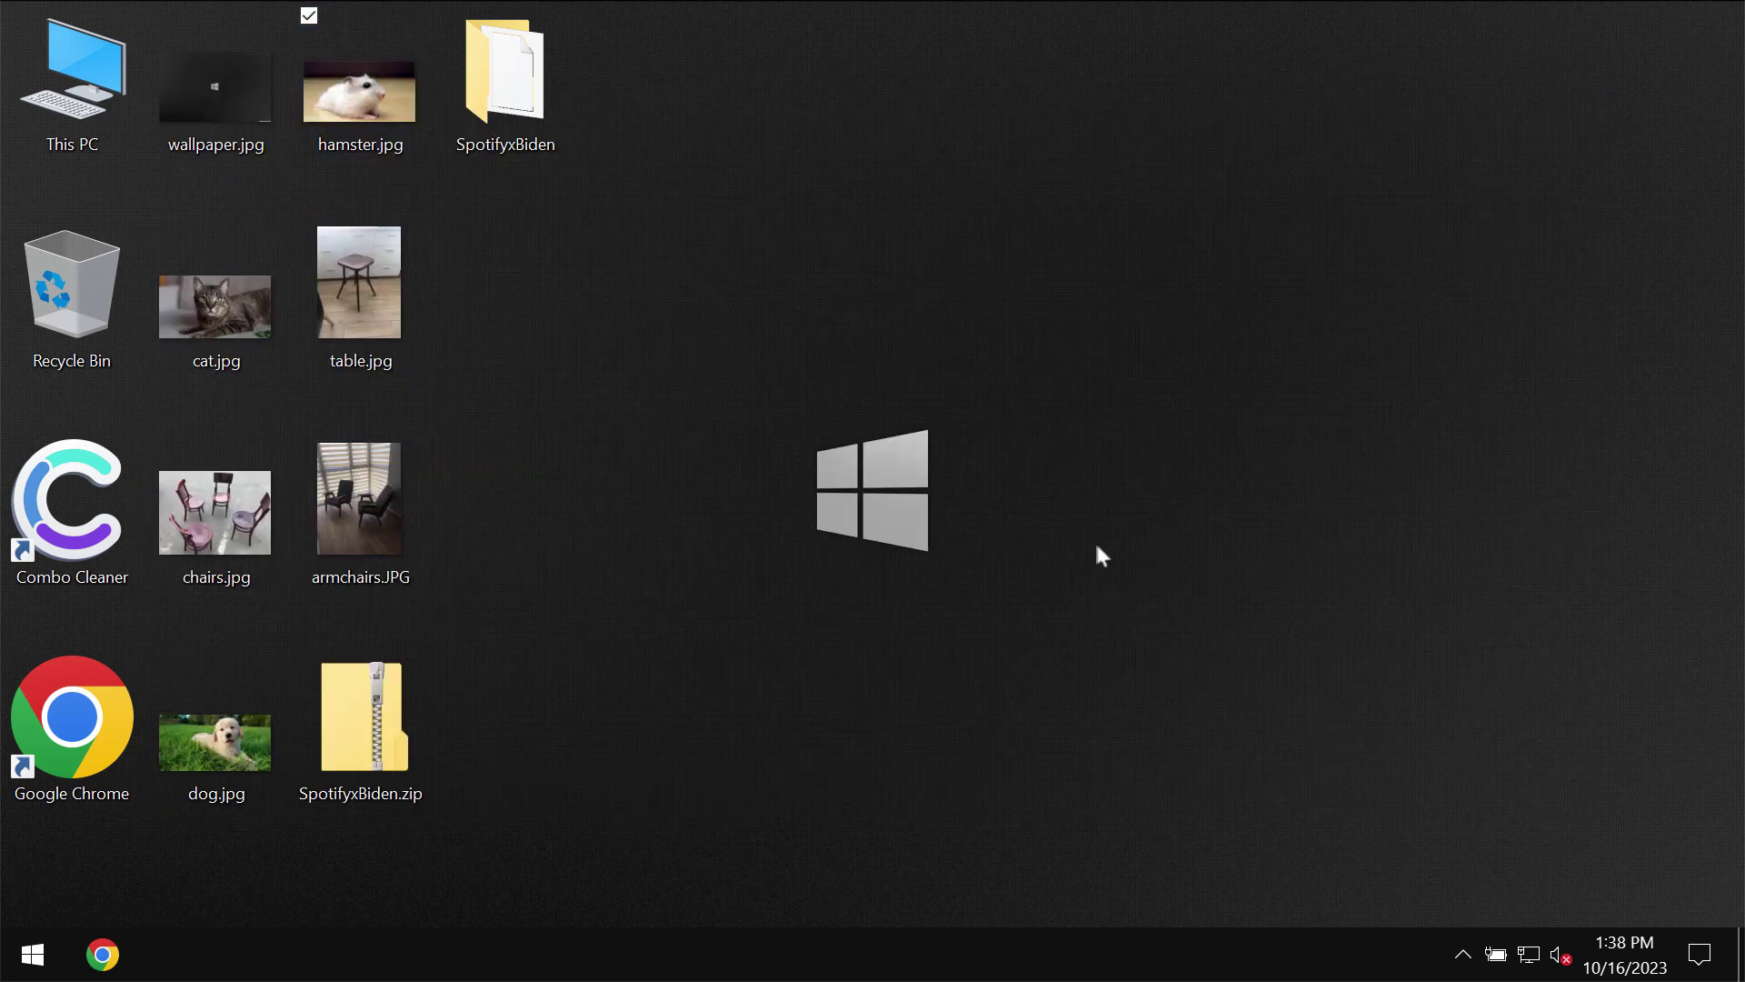
double_click(385, 526)
left_click(1572, 89)
left_click(223, 541)
double_click(223, 540)
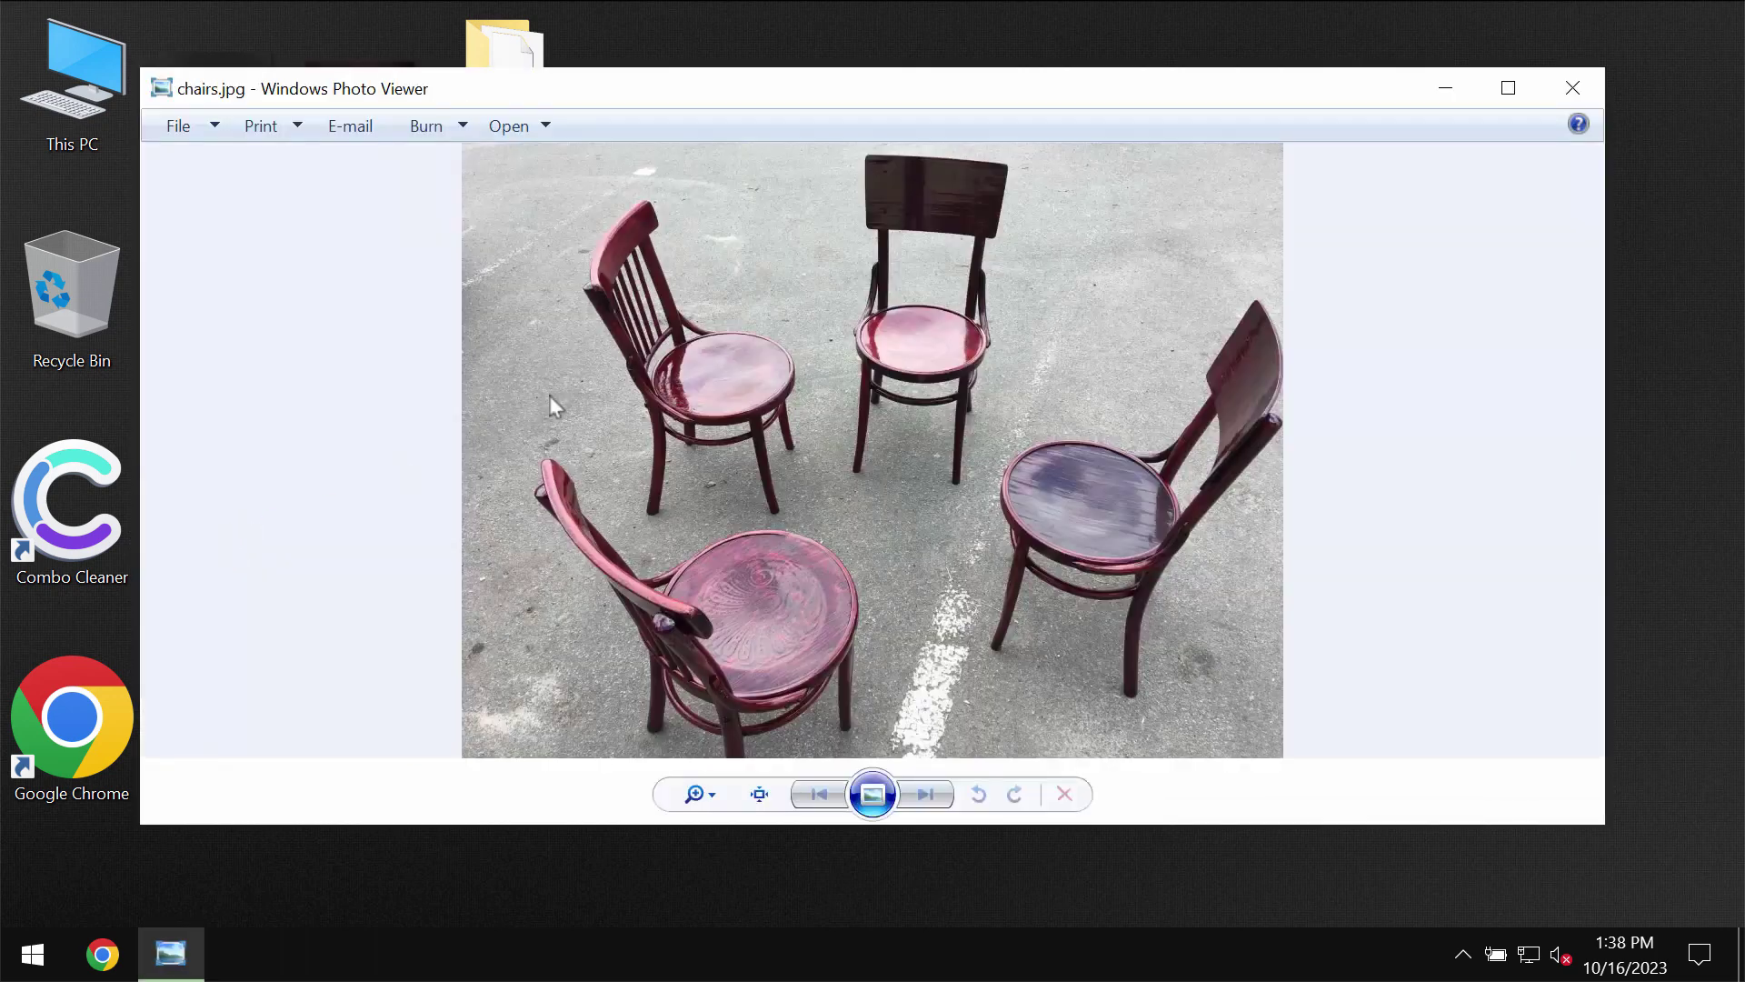
left_click(1572, 87)
left_click(1460, 378)
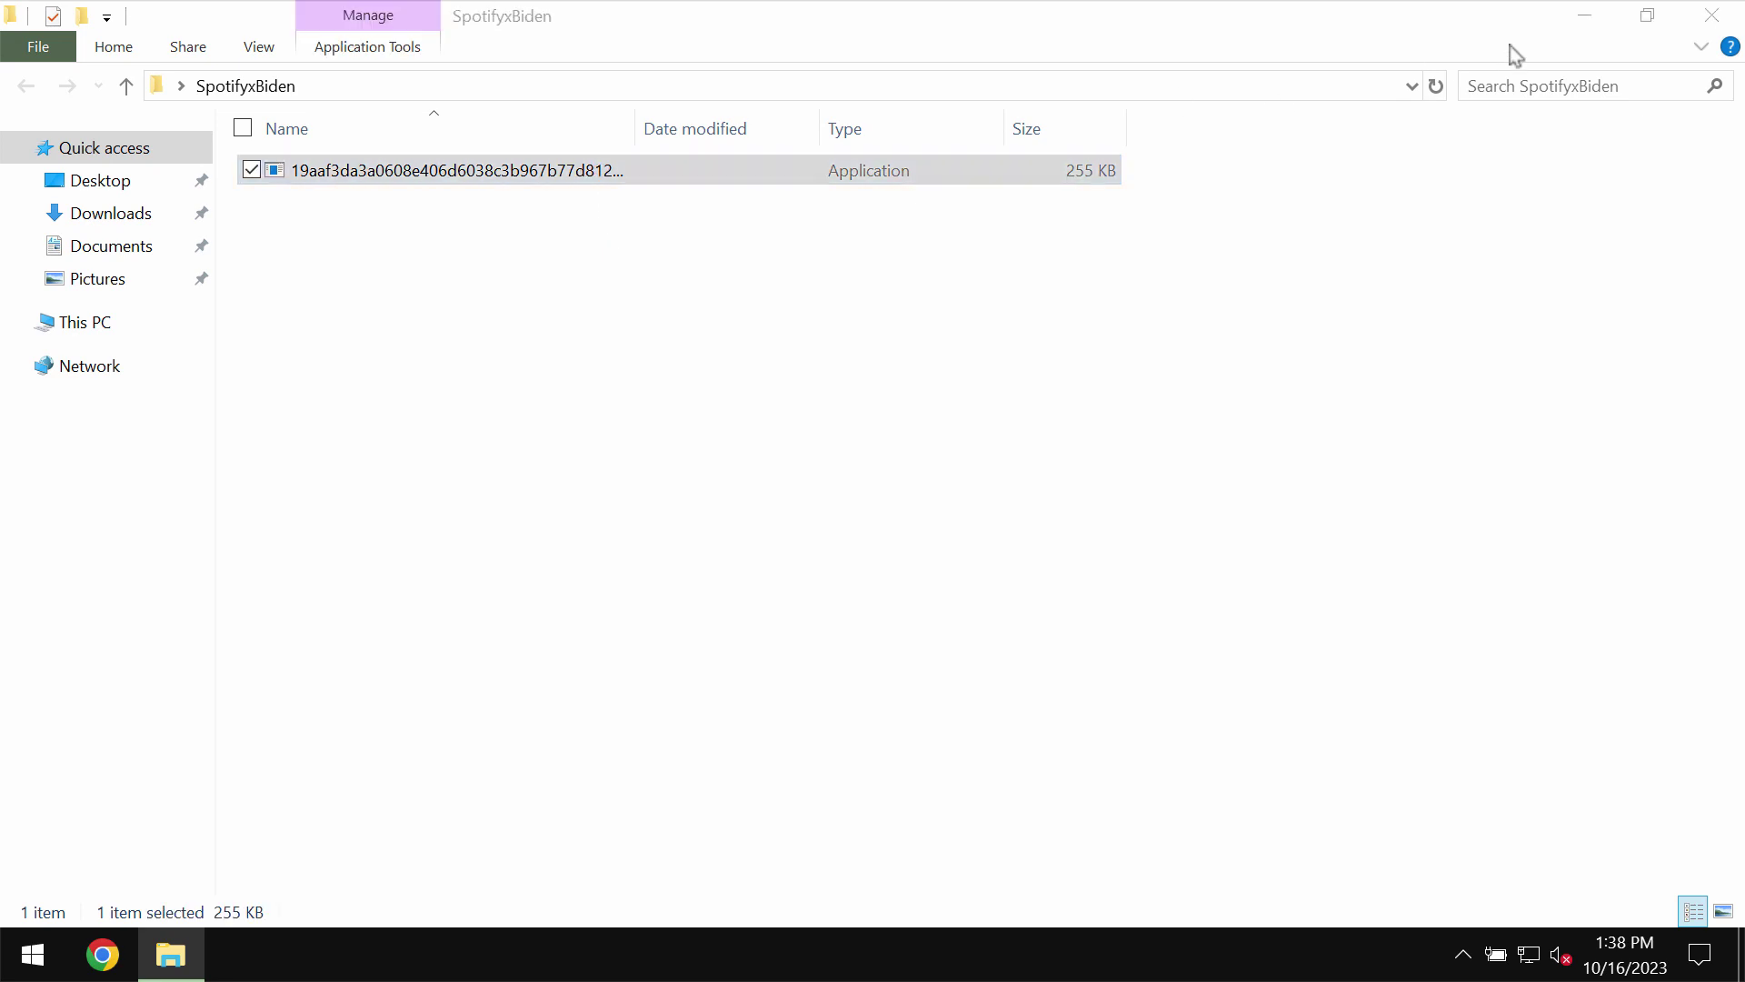
Close the SpotifyxBiden folder and check Task Manager's Processes for the hash-named process.
left_click(1712, 15)
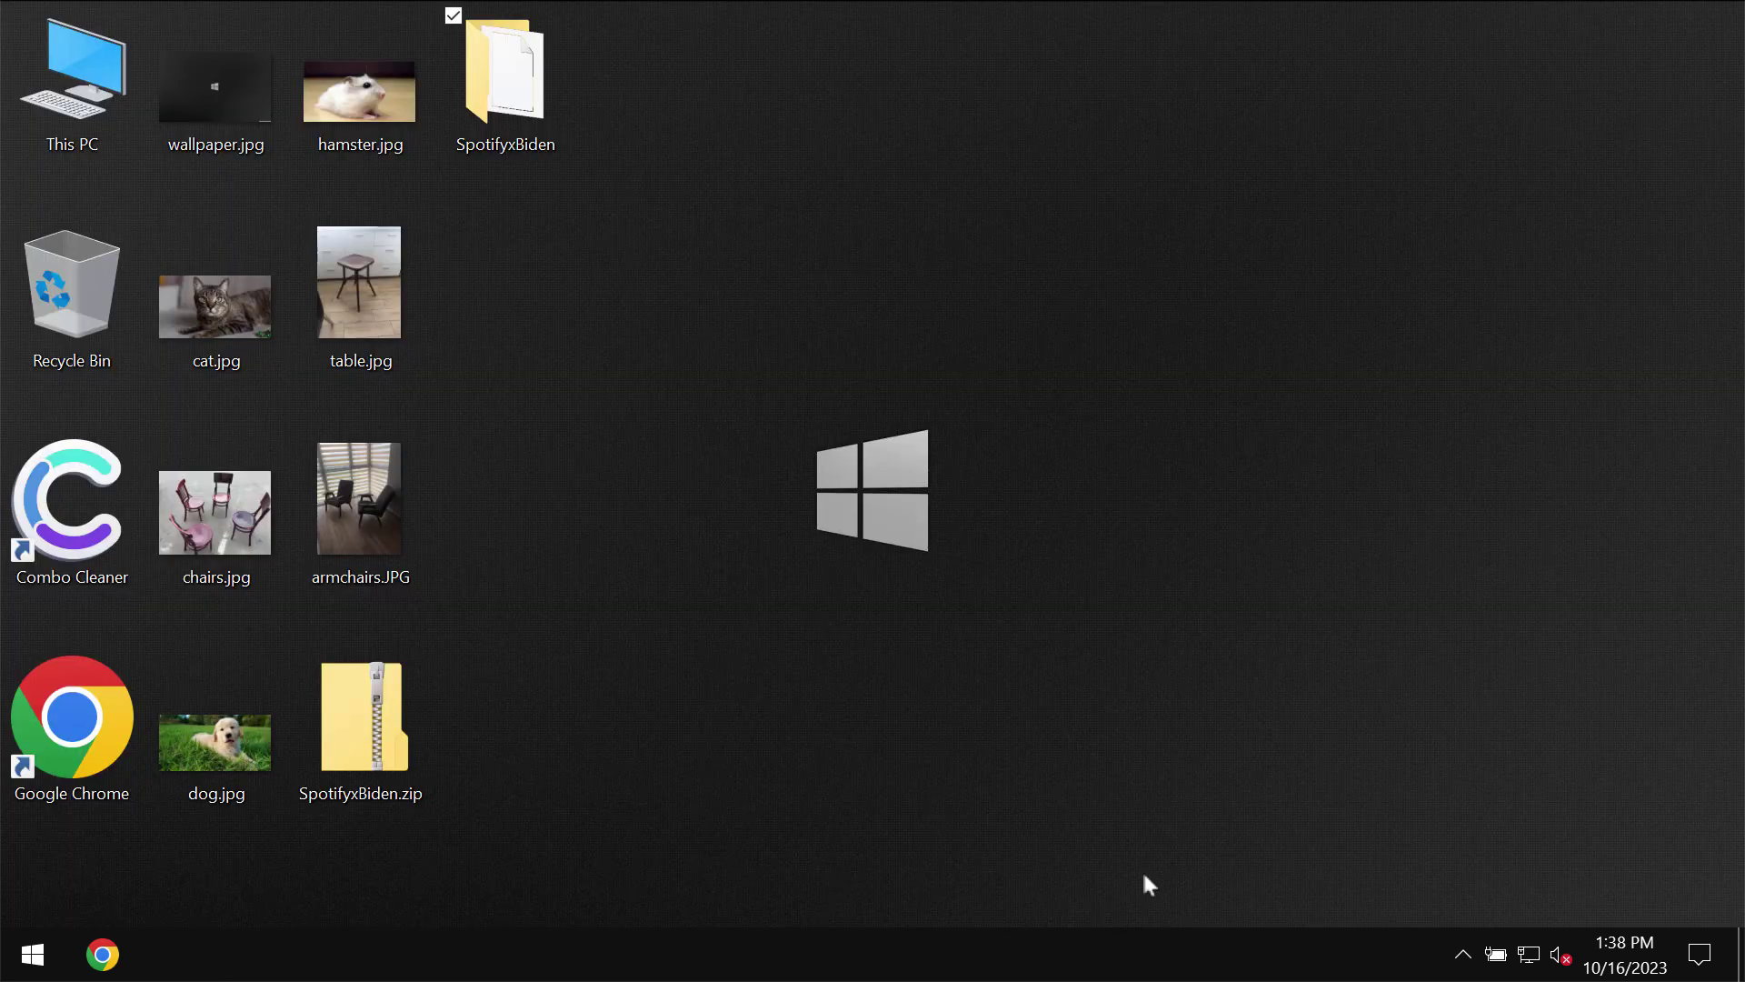
right_click(1159, 950)
left_click(1246, 814)
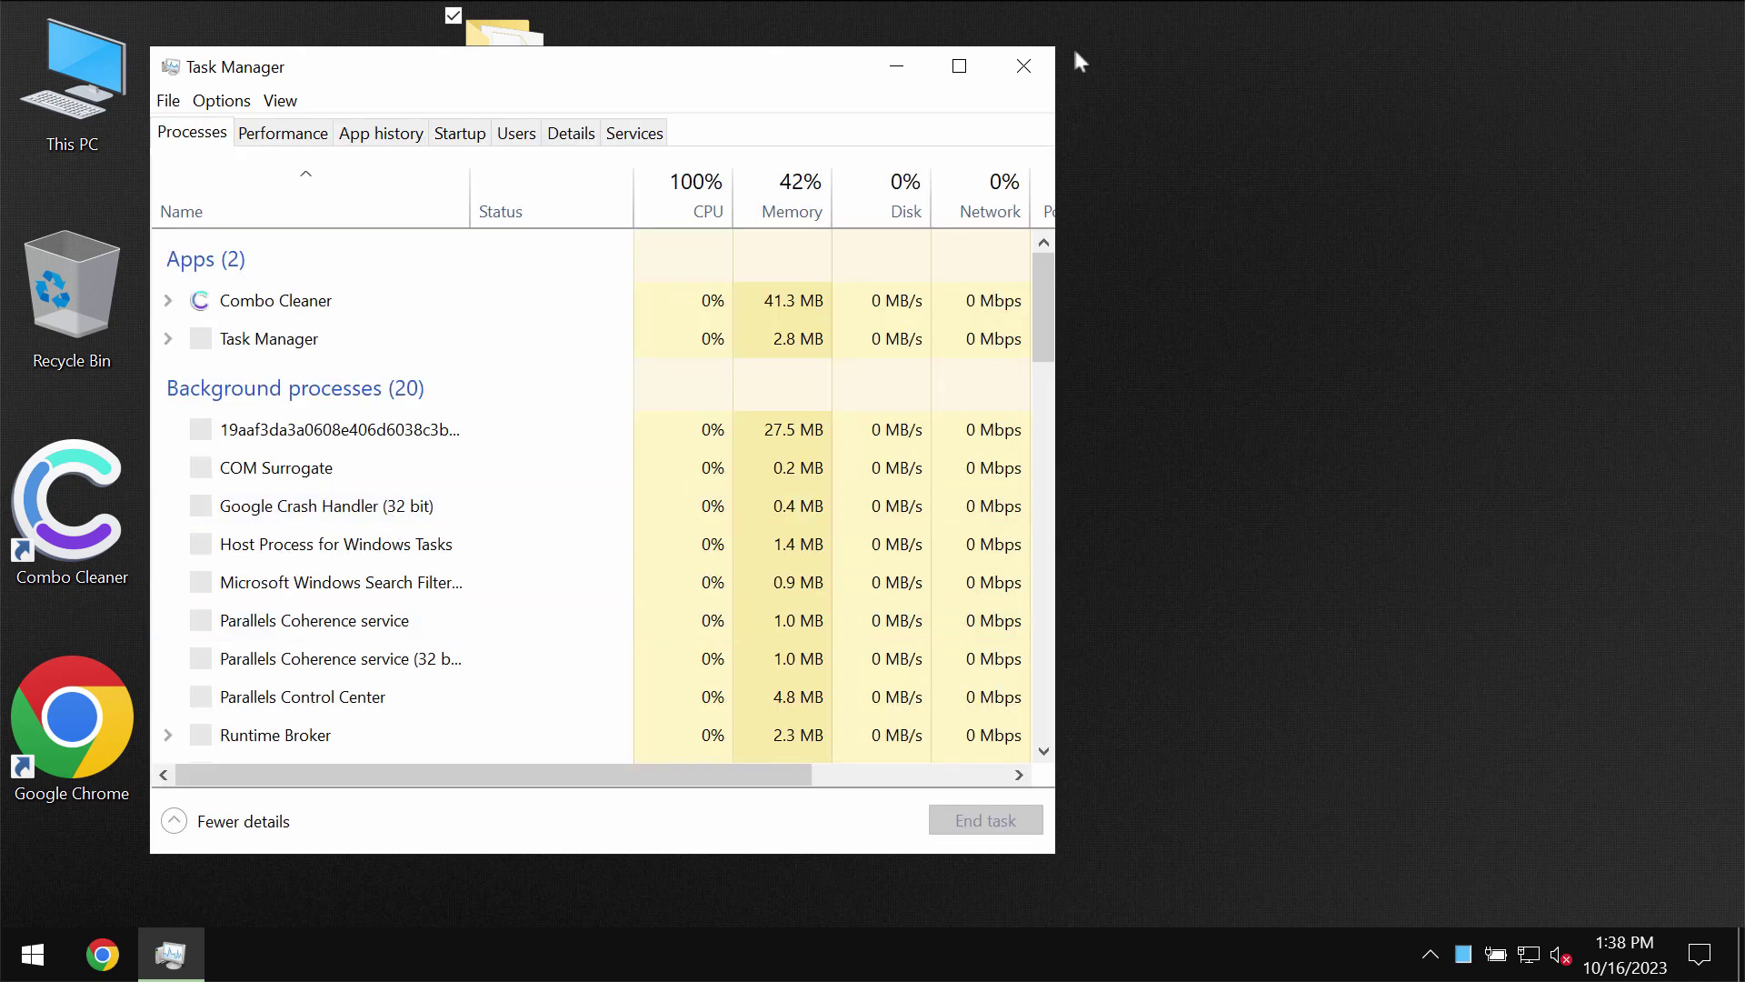
left_click(1023, 68)
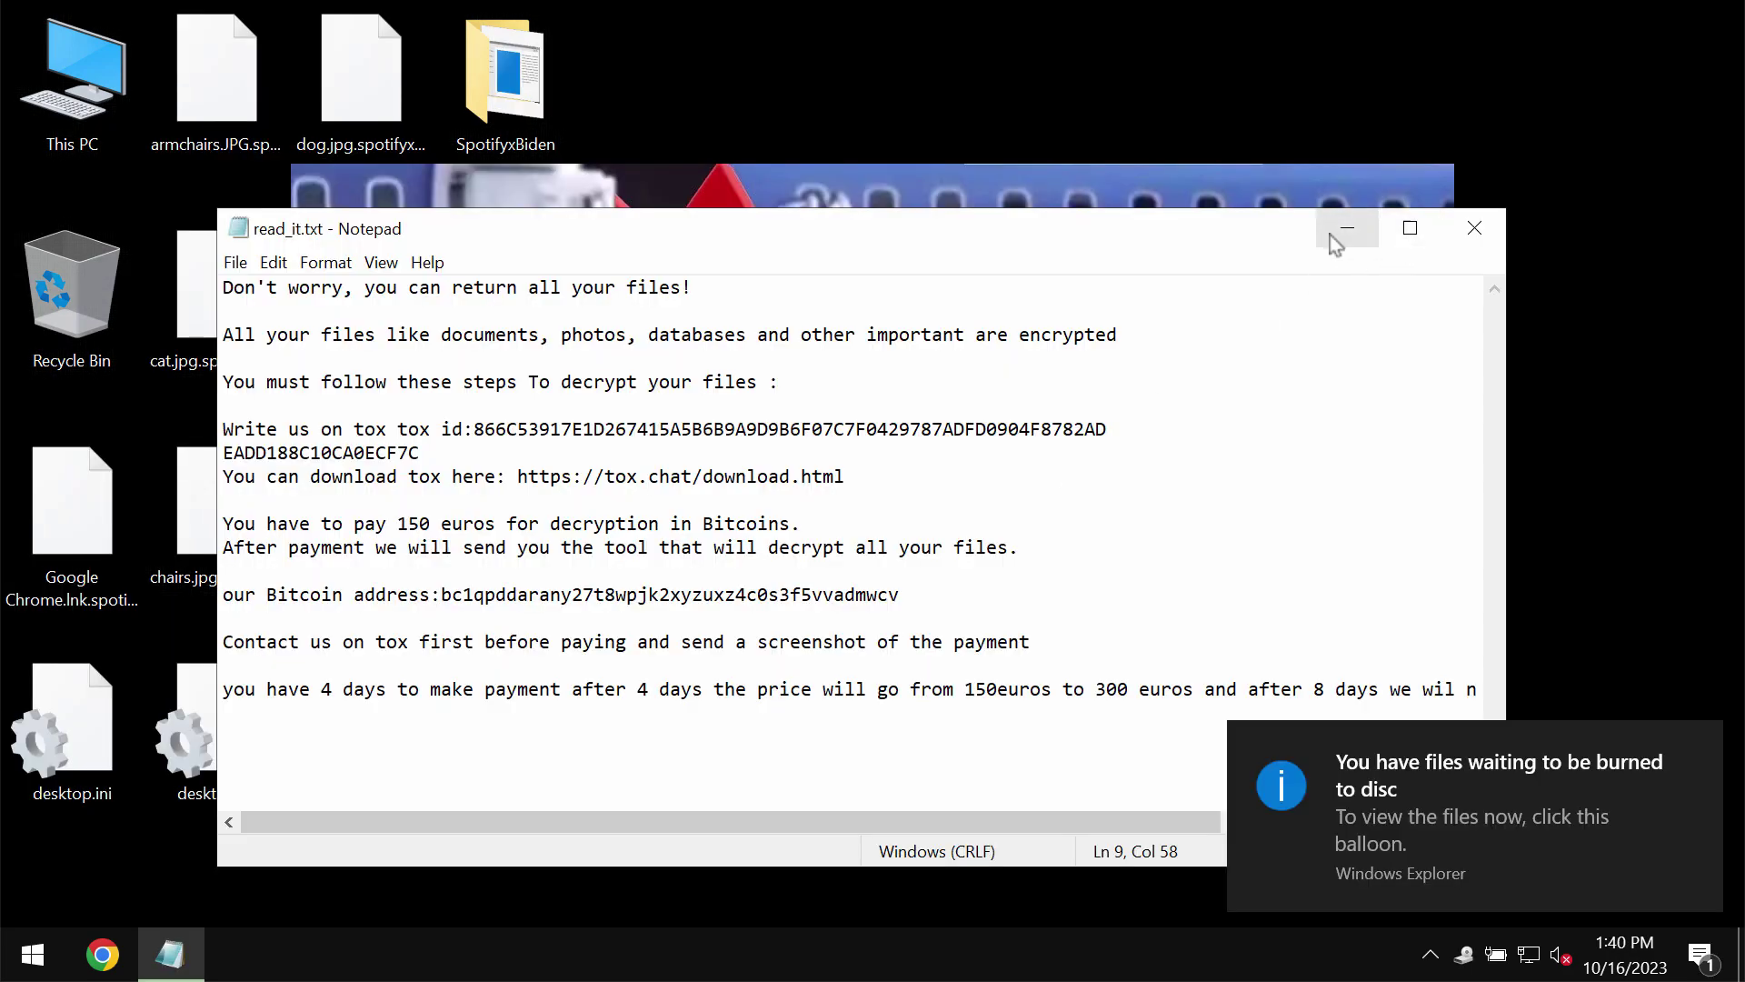
Reposition the read_it.txt ransom note window, then minimize it to reveal the desktop.
left_click_drag(1214, 247, 1256, 238)
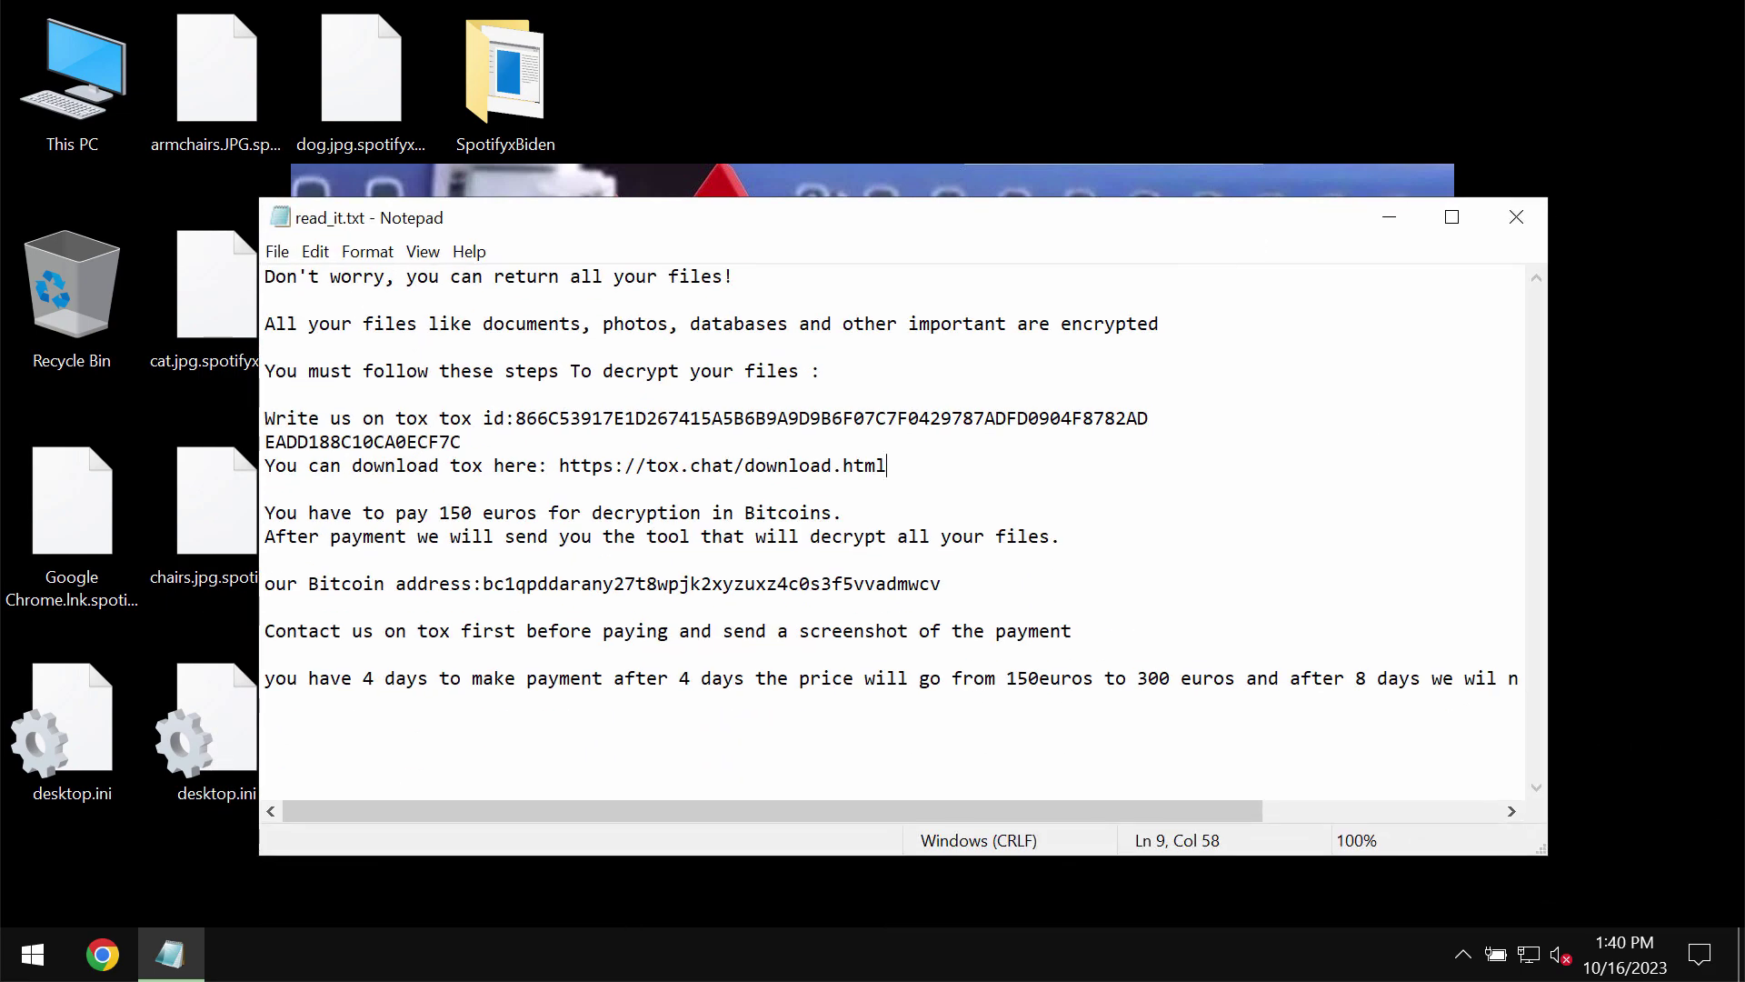
left_click_drag(1128, 226, 1110, 199)
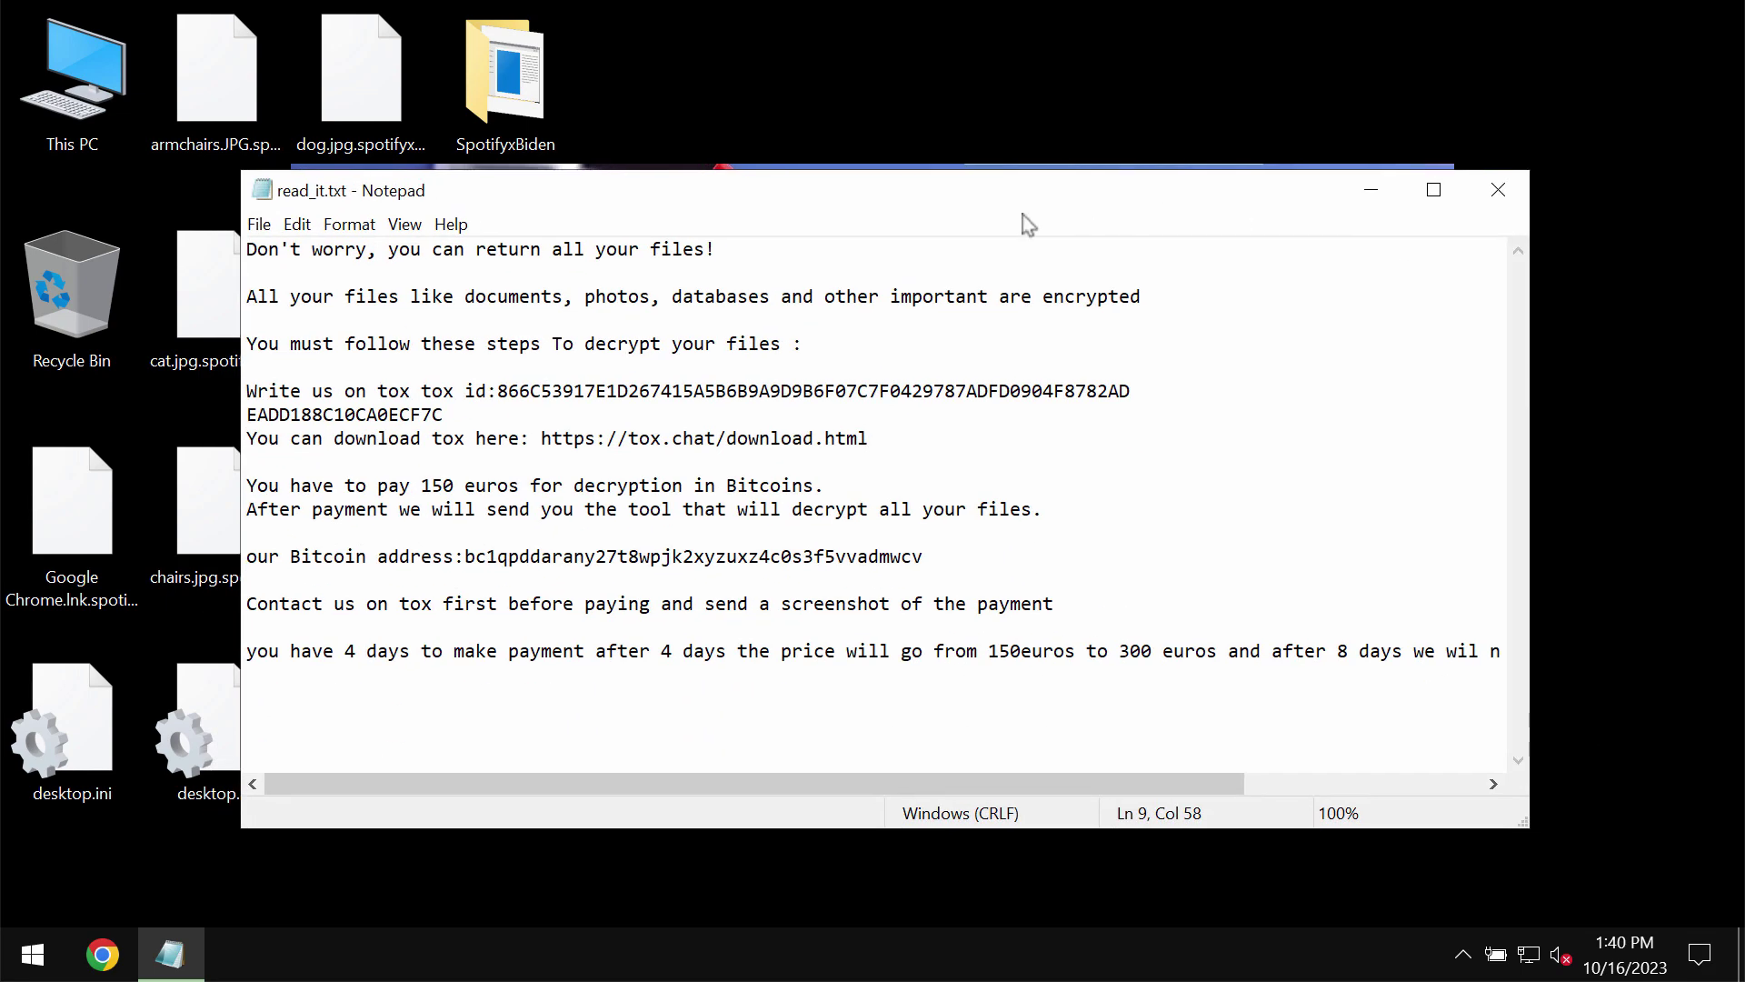
left_click(1367, 197)
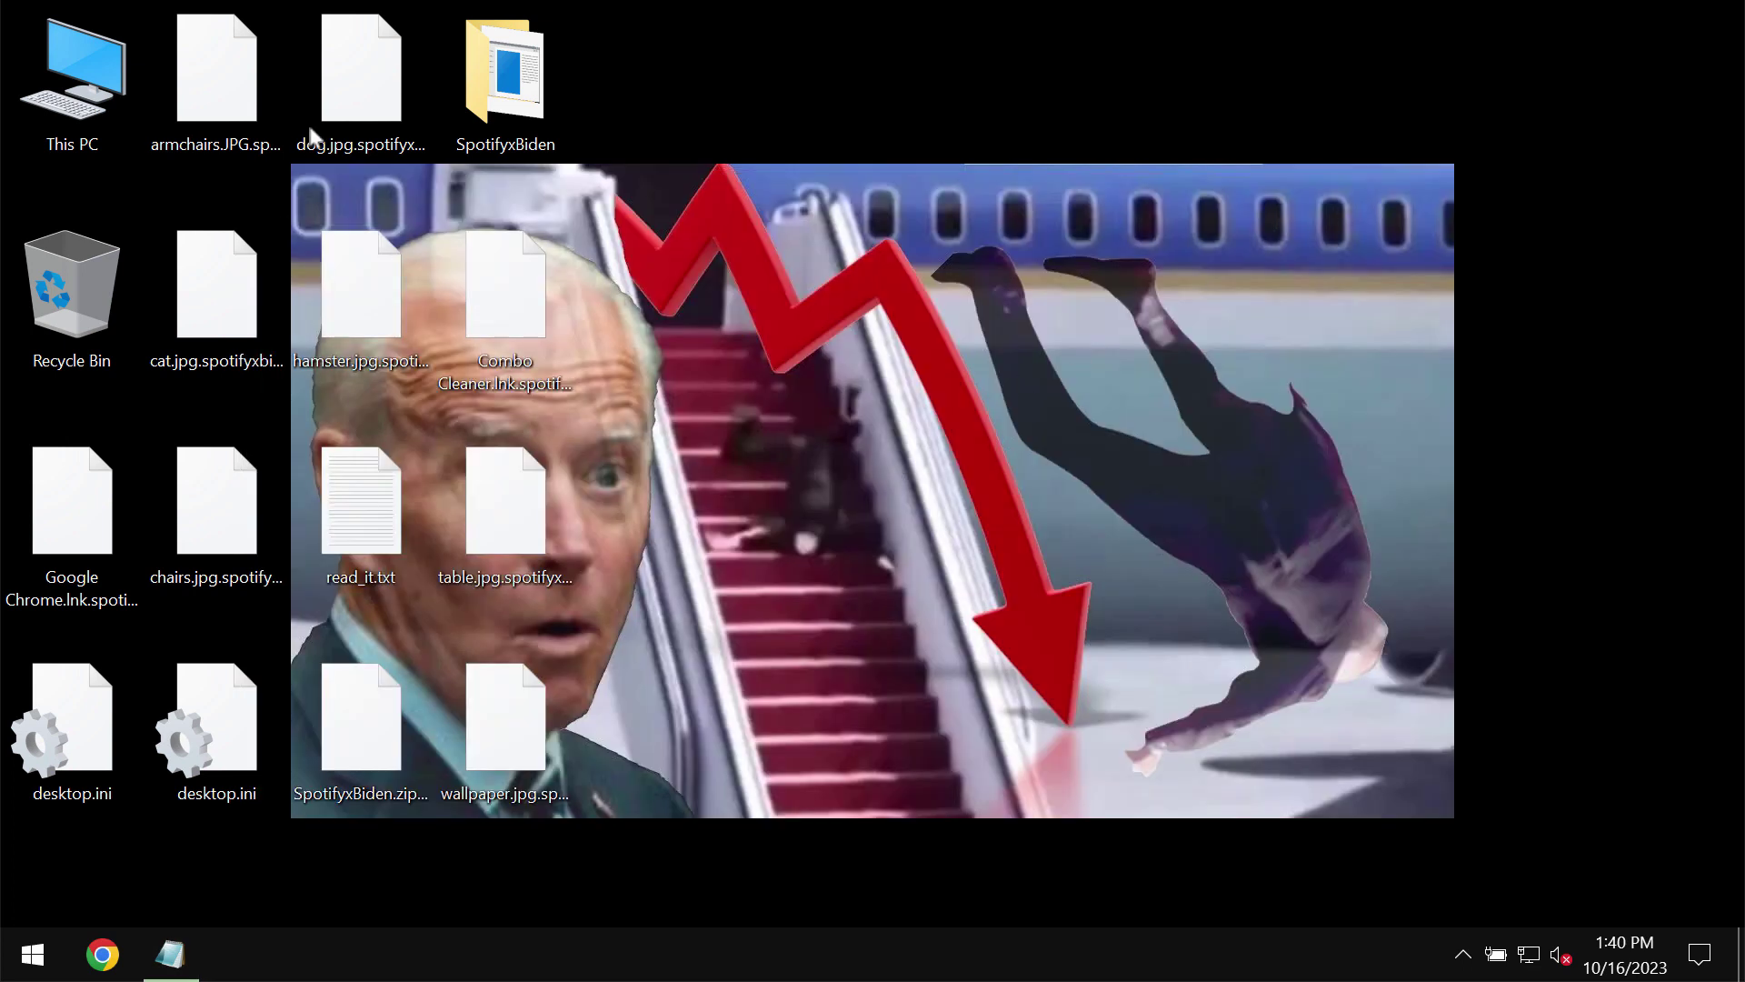
left_click(365, 81)
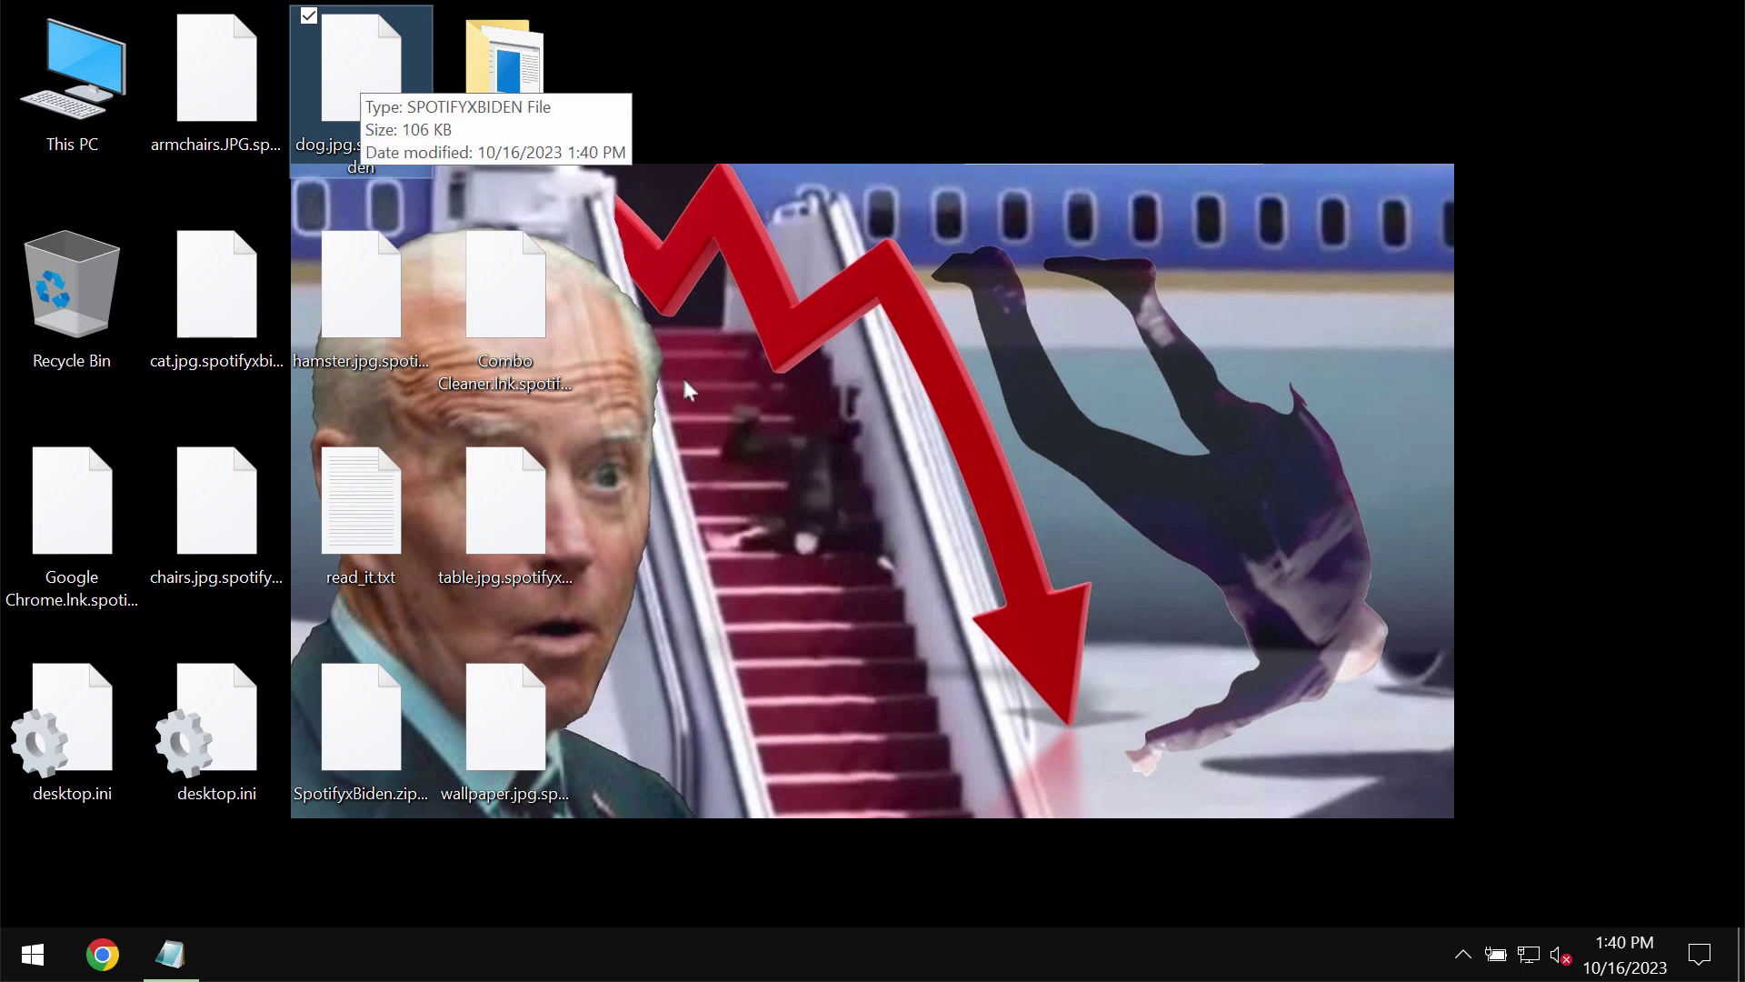
left_click(844, 377)
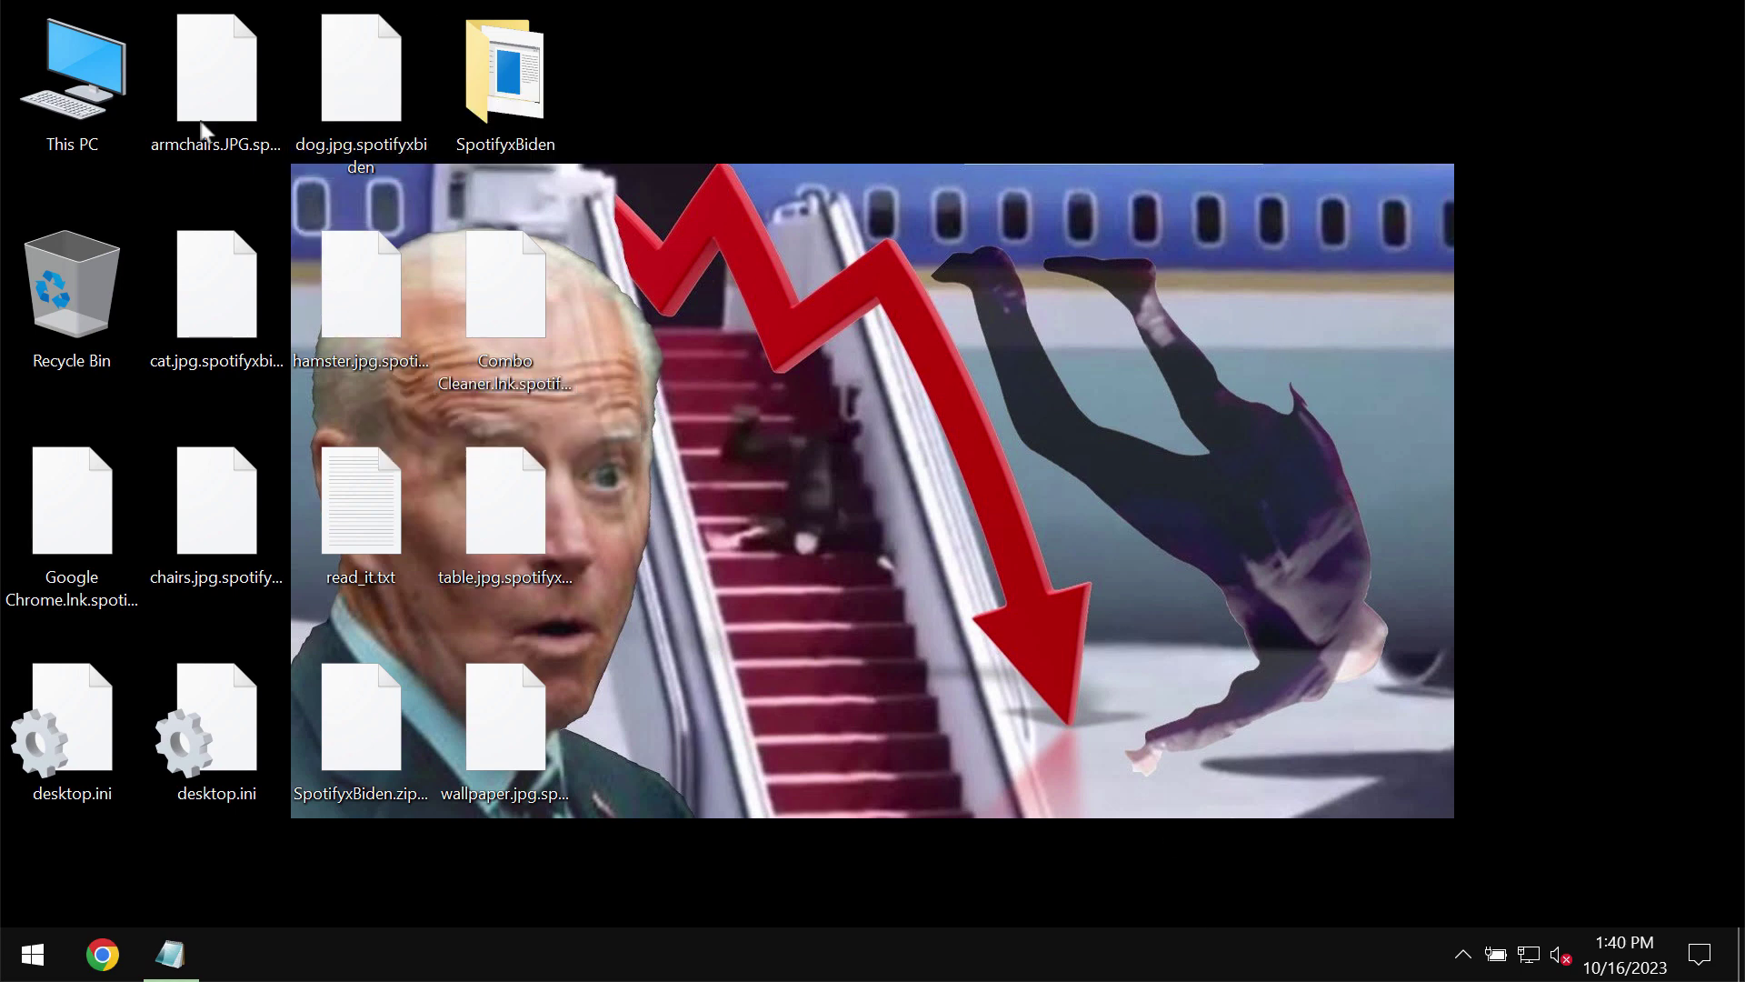
double_click(314, 76)
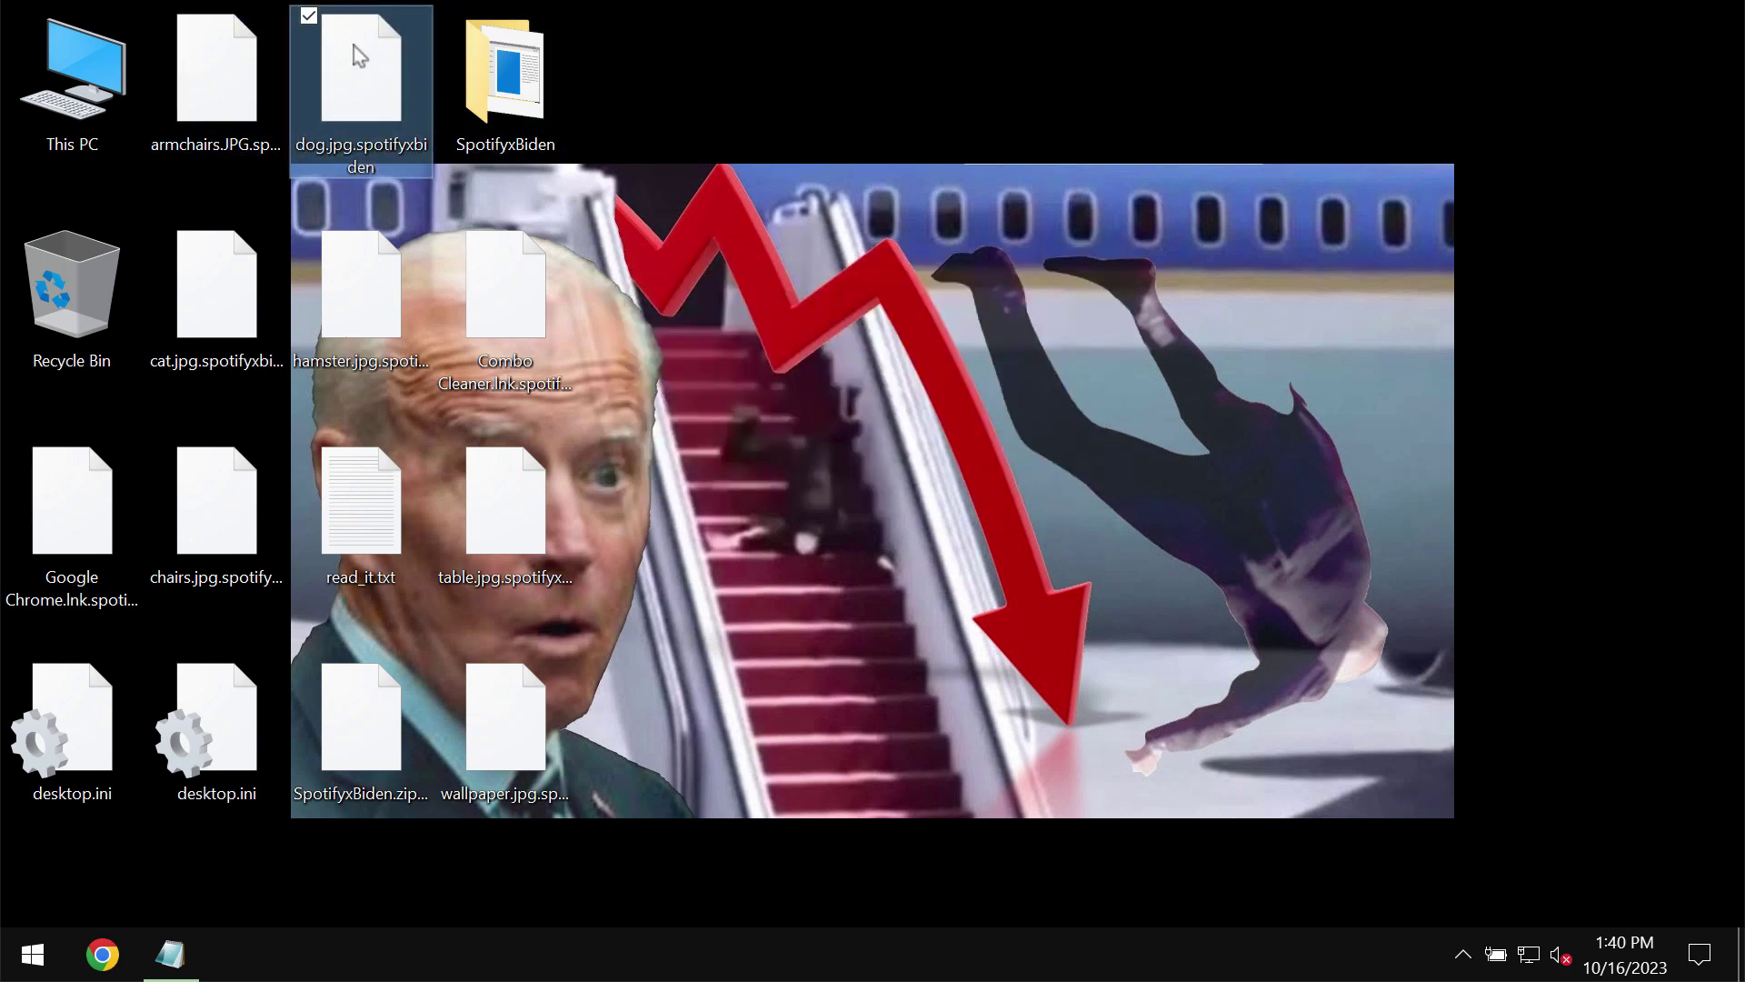
double_click(361, 57)
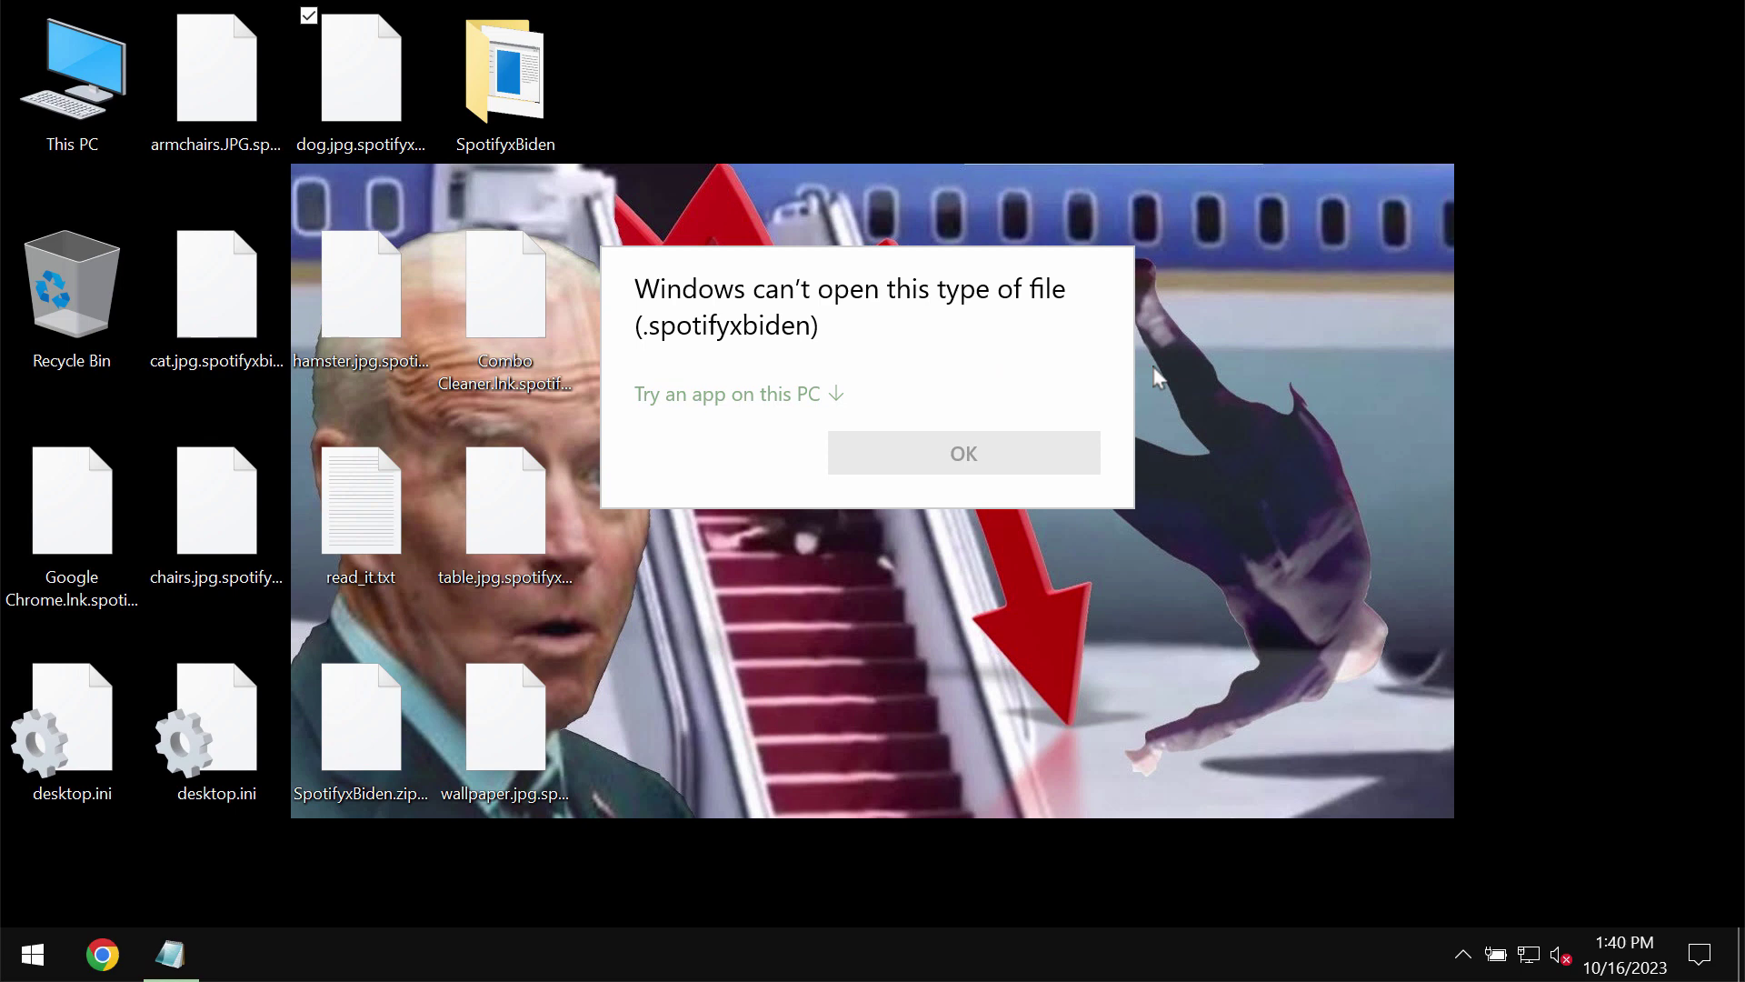
left_click(1307, 373)
left_click(703, 616)
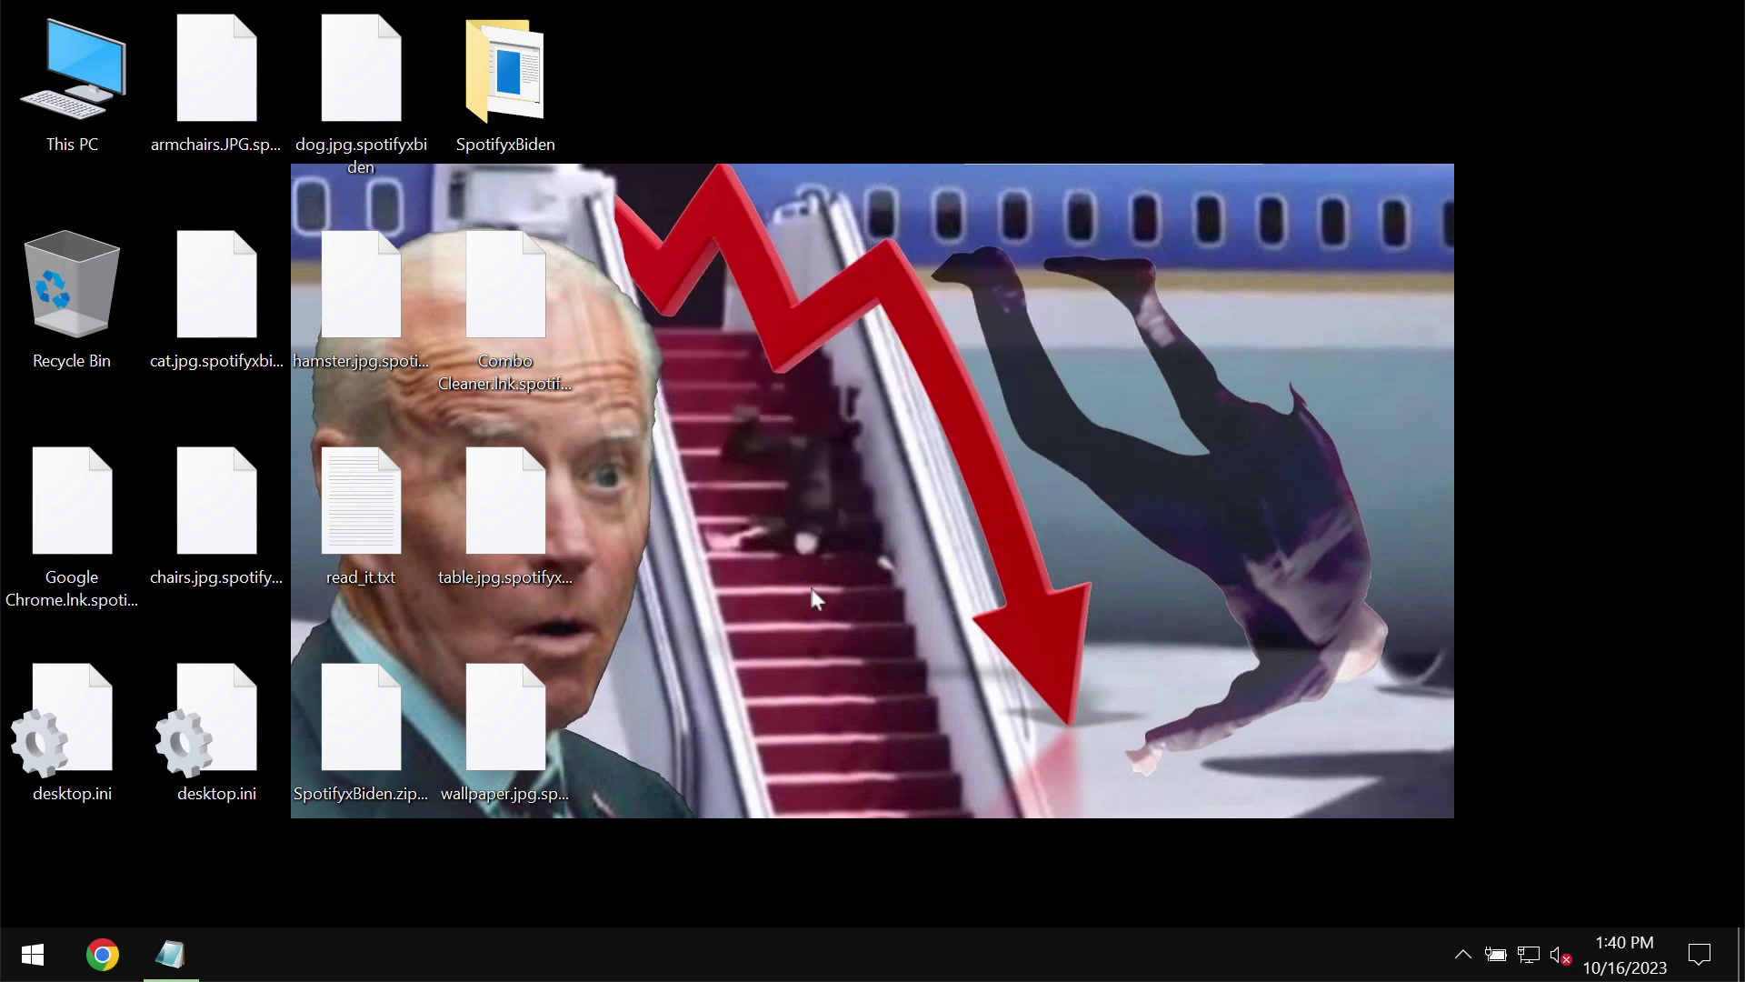
left_click(100, 954)
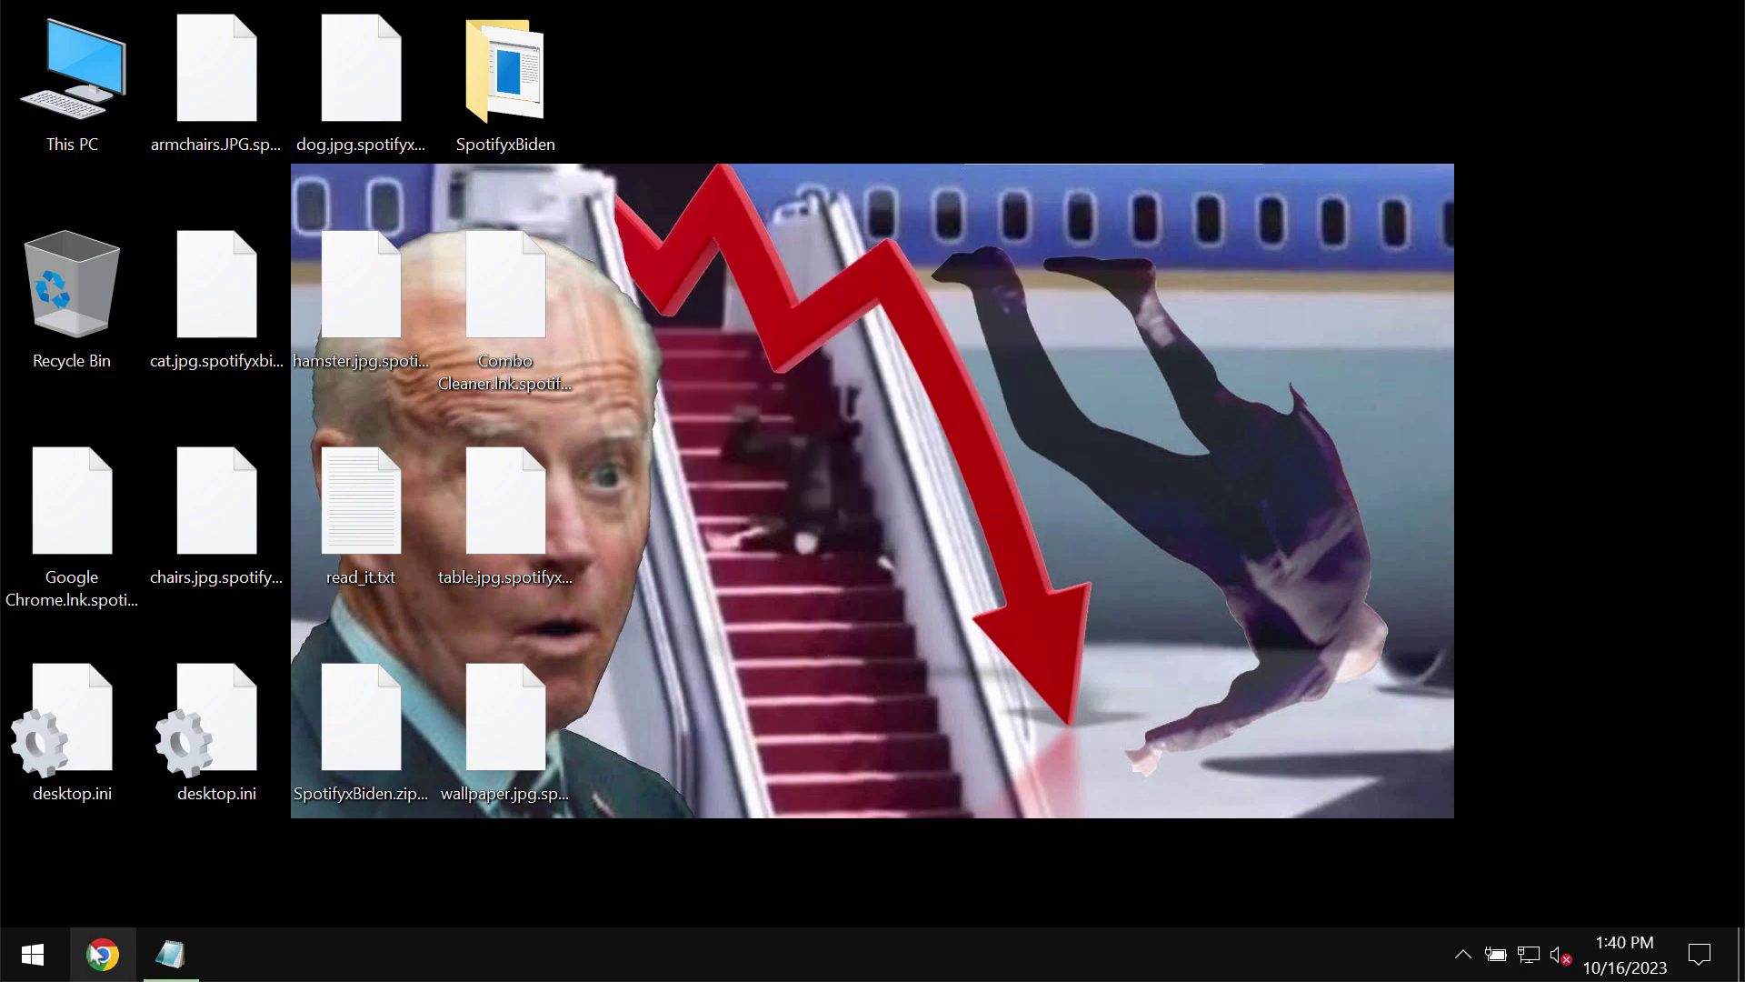
Browse This PC > Windows 10 (C:) > Program Files (x86) > Internet Explorer and run iexplore.exe.
double_click(78, 127)
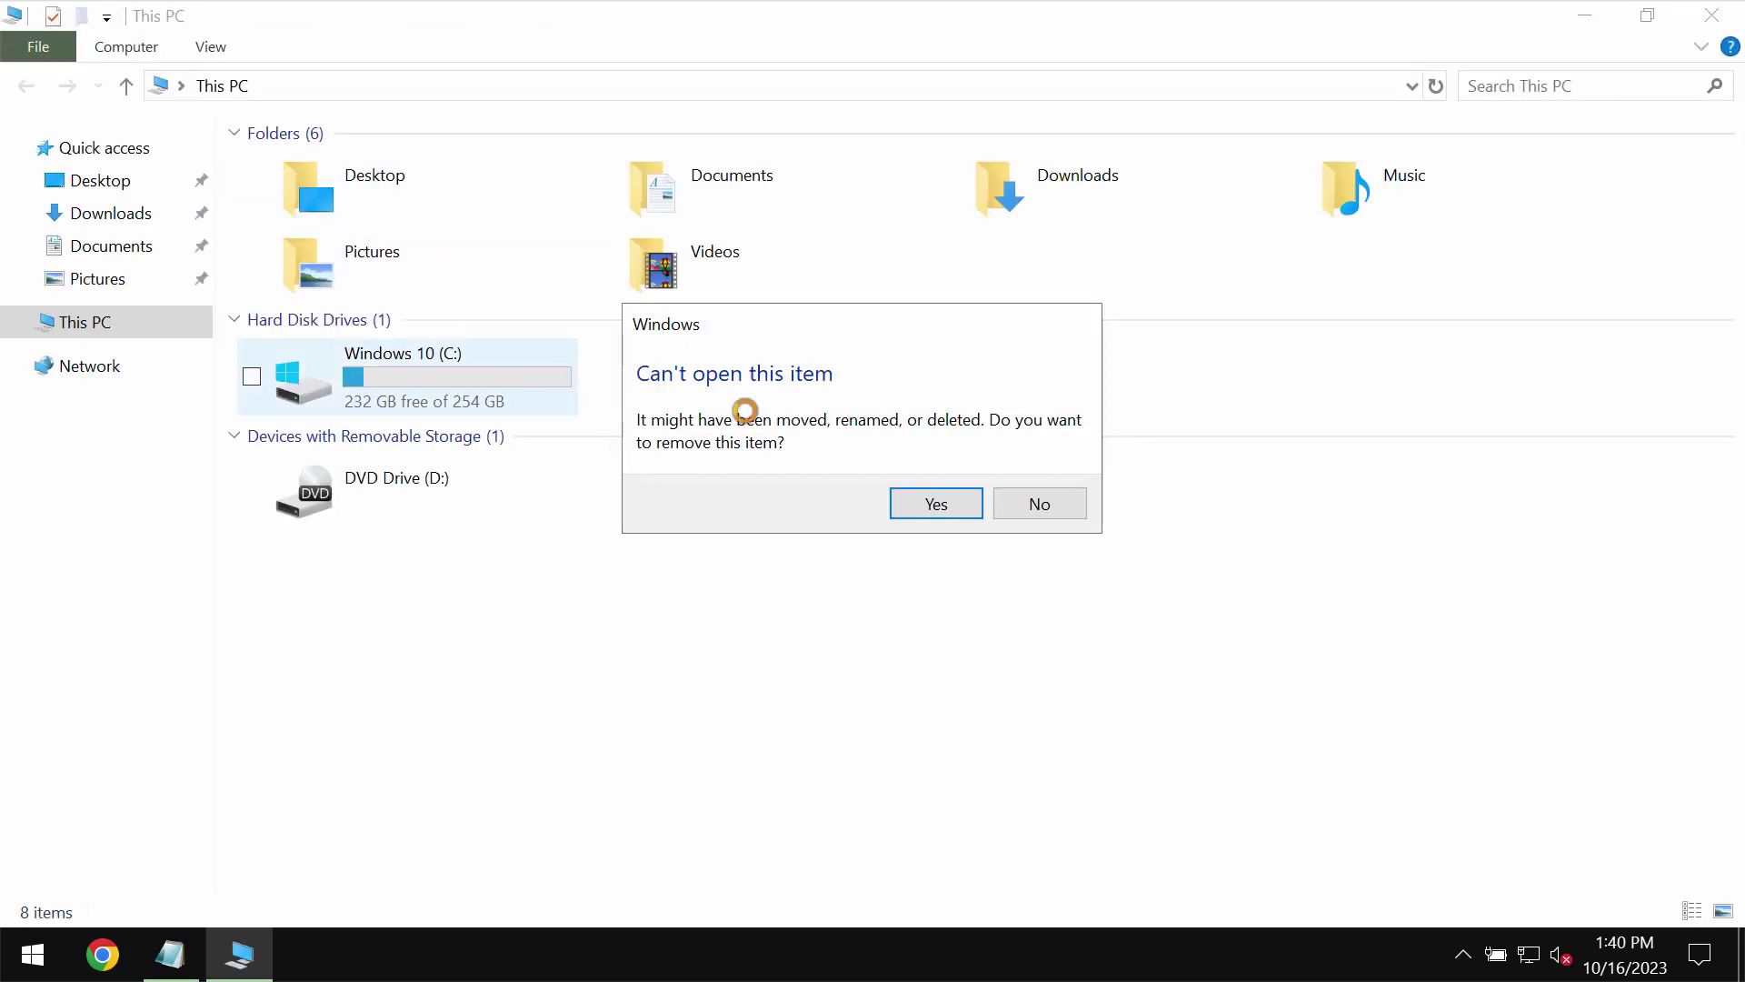
left_click(1016, 505)
double_click(549, 381)
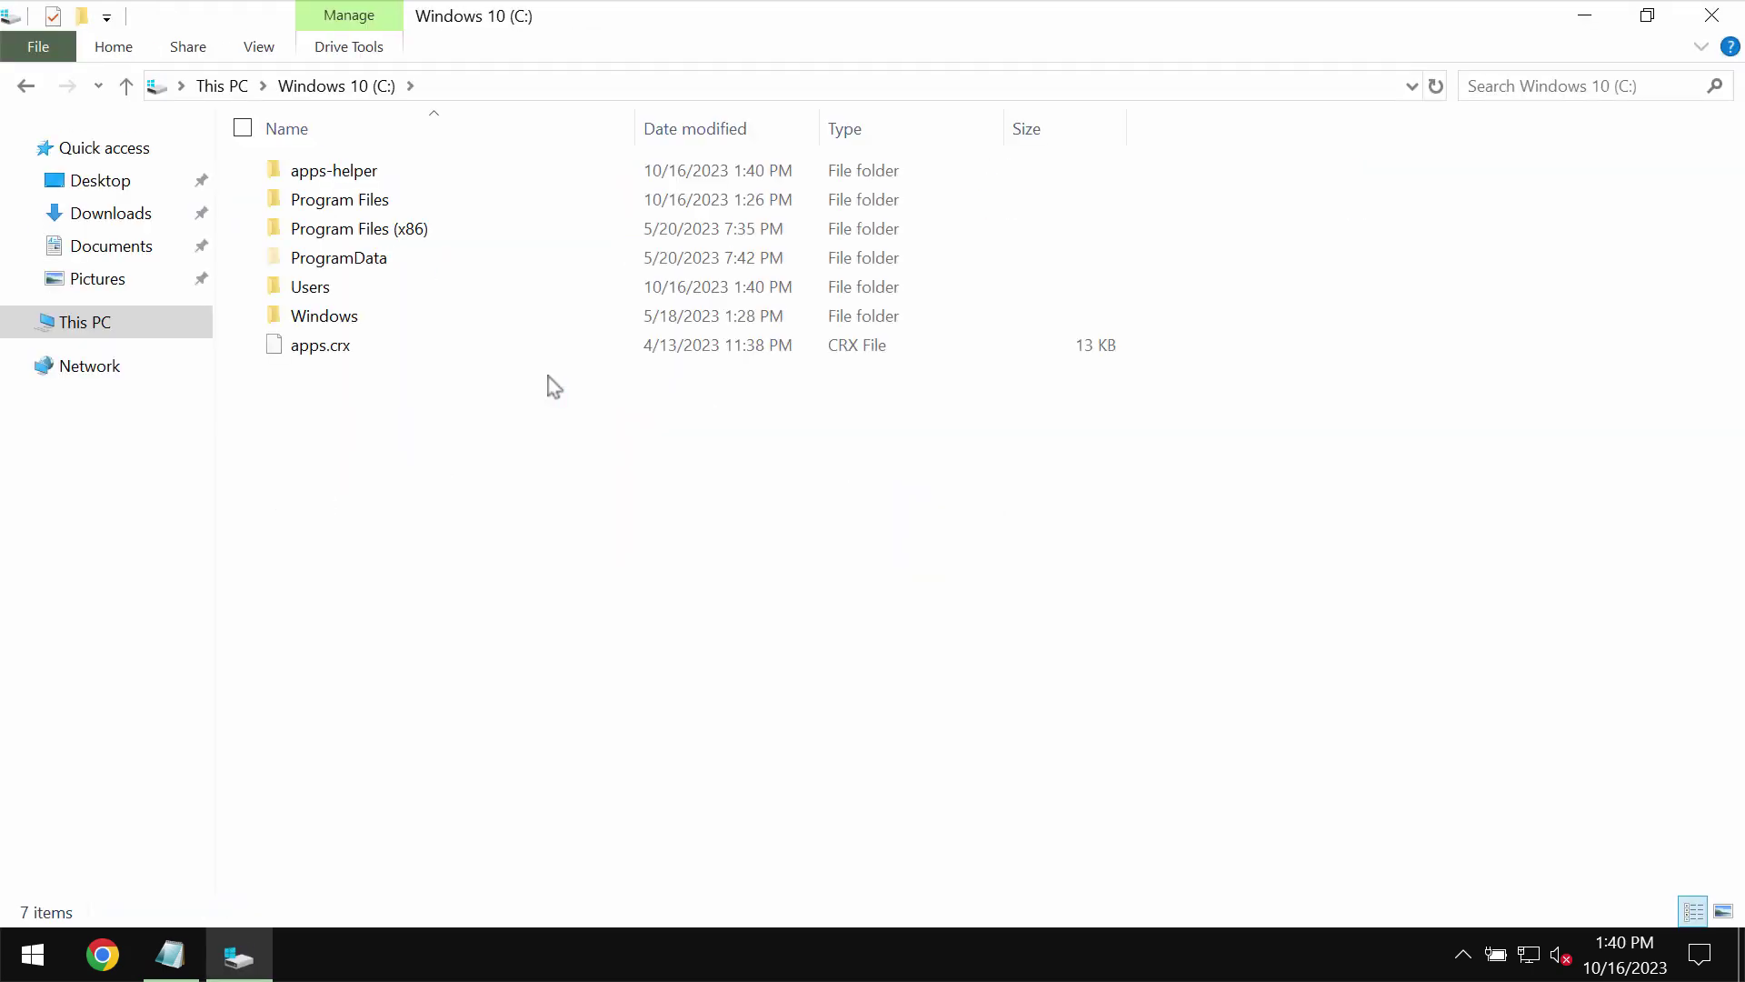
left_click(448, 230)
double_click(447, 230)
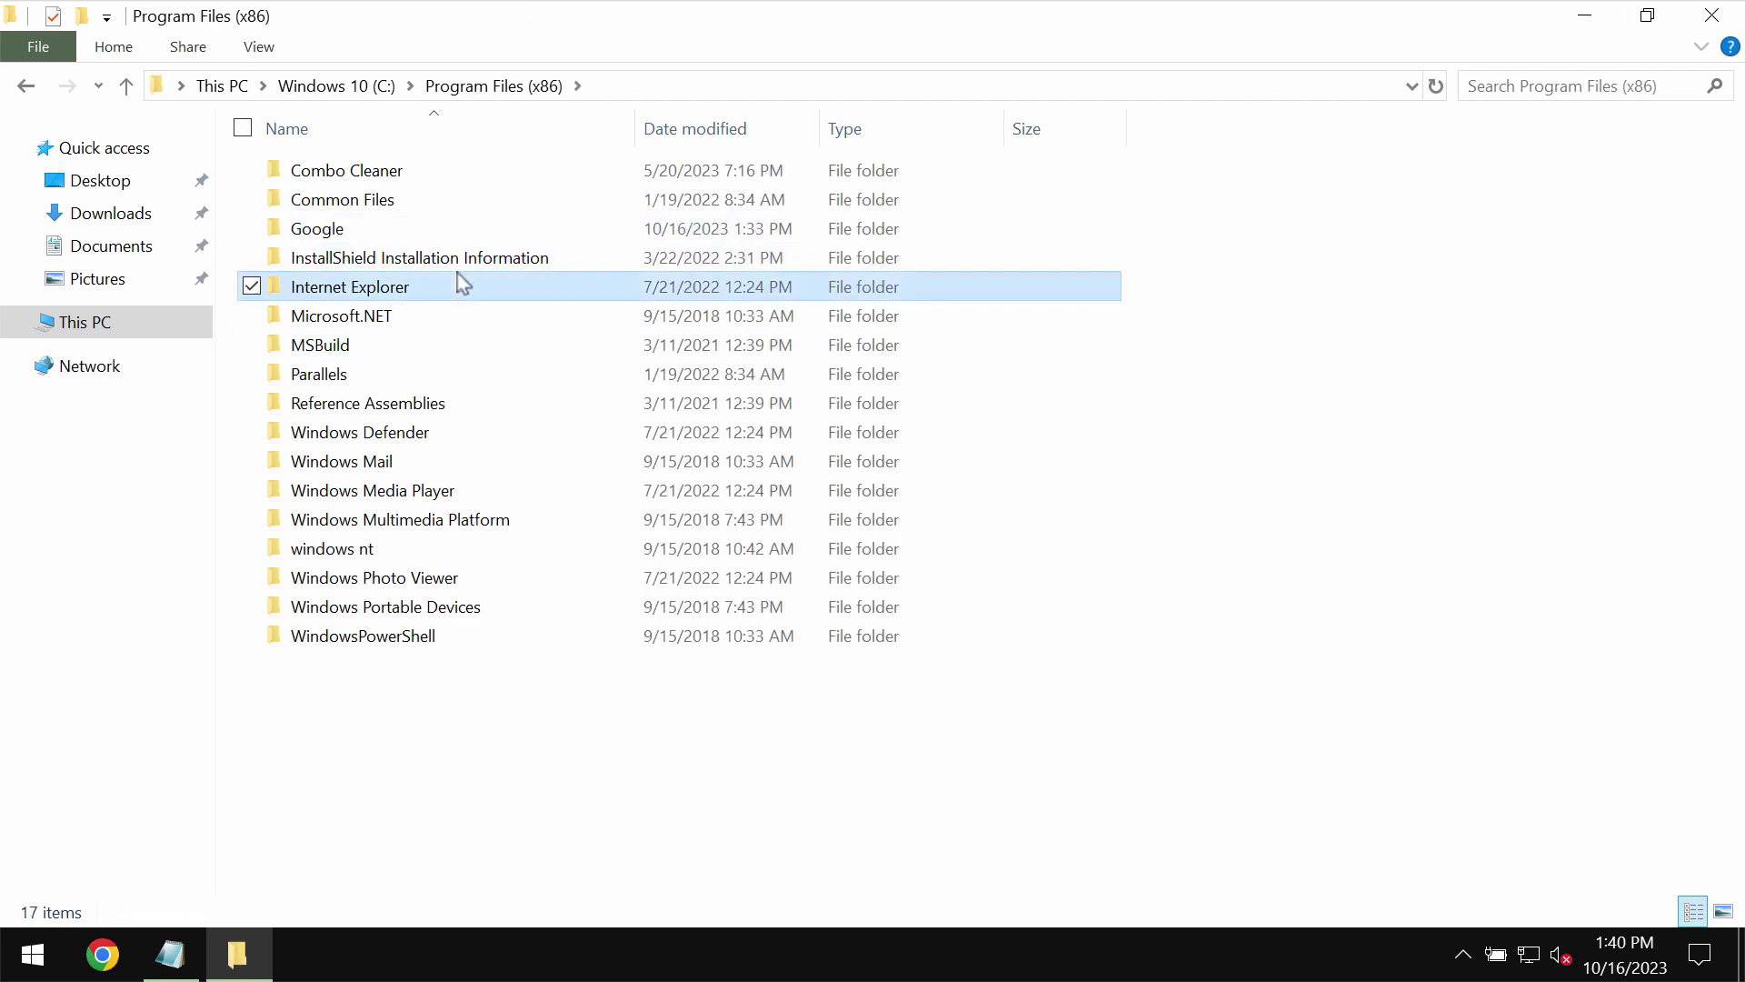
double_click(460, 282)
double_click(467, 430)
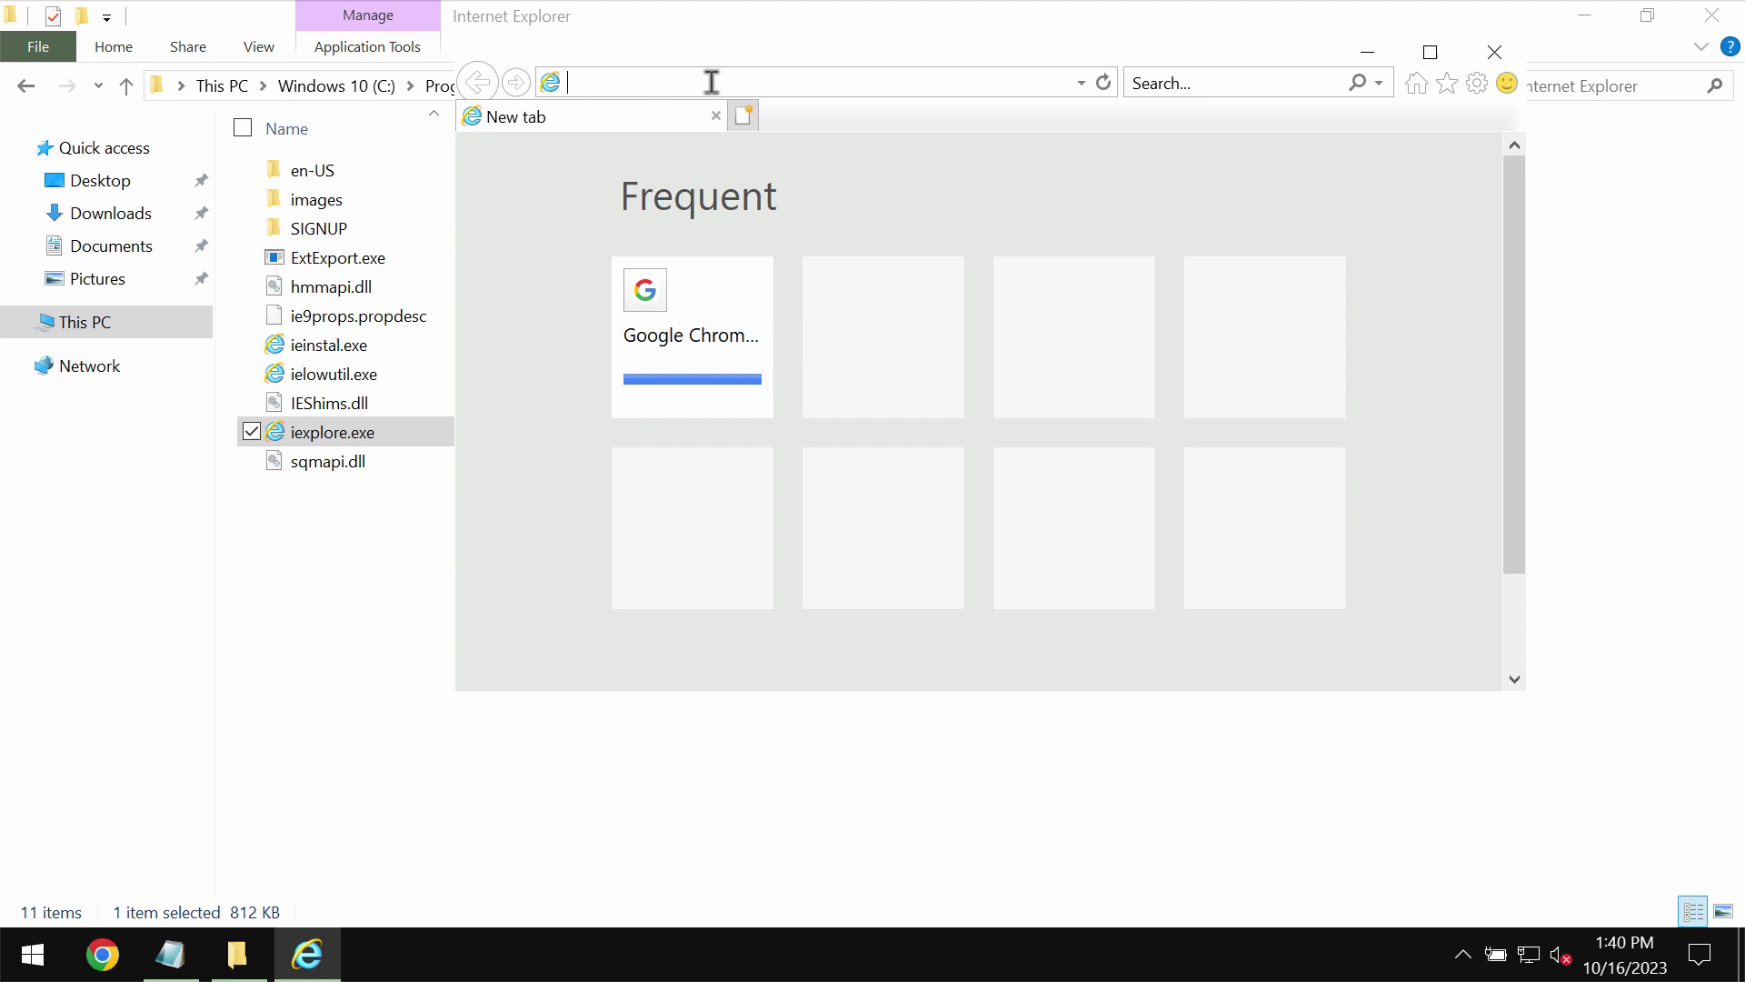
Load combocleaner.com in Internet Explorer, maximize then minimize it, and close File Explorer.
type("combo")
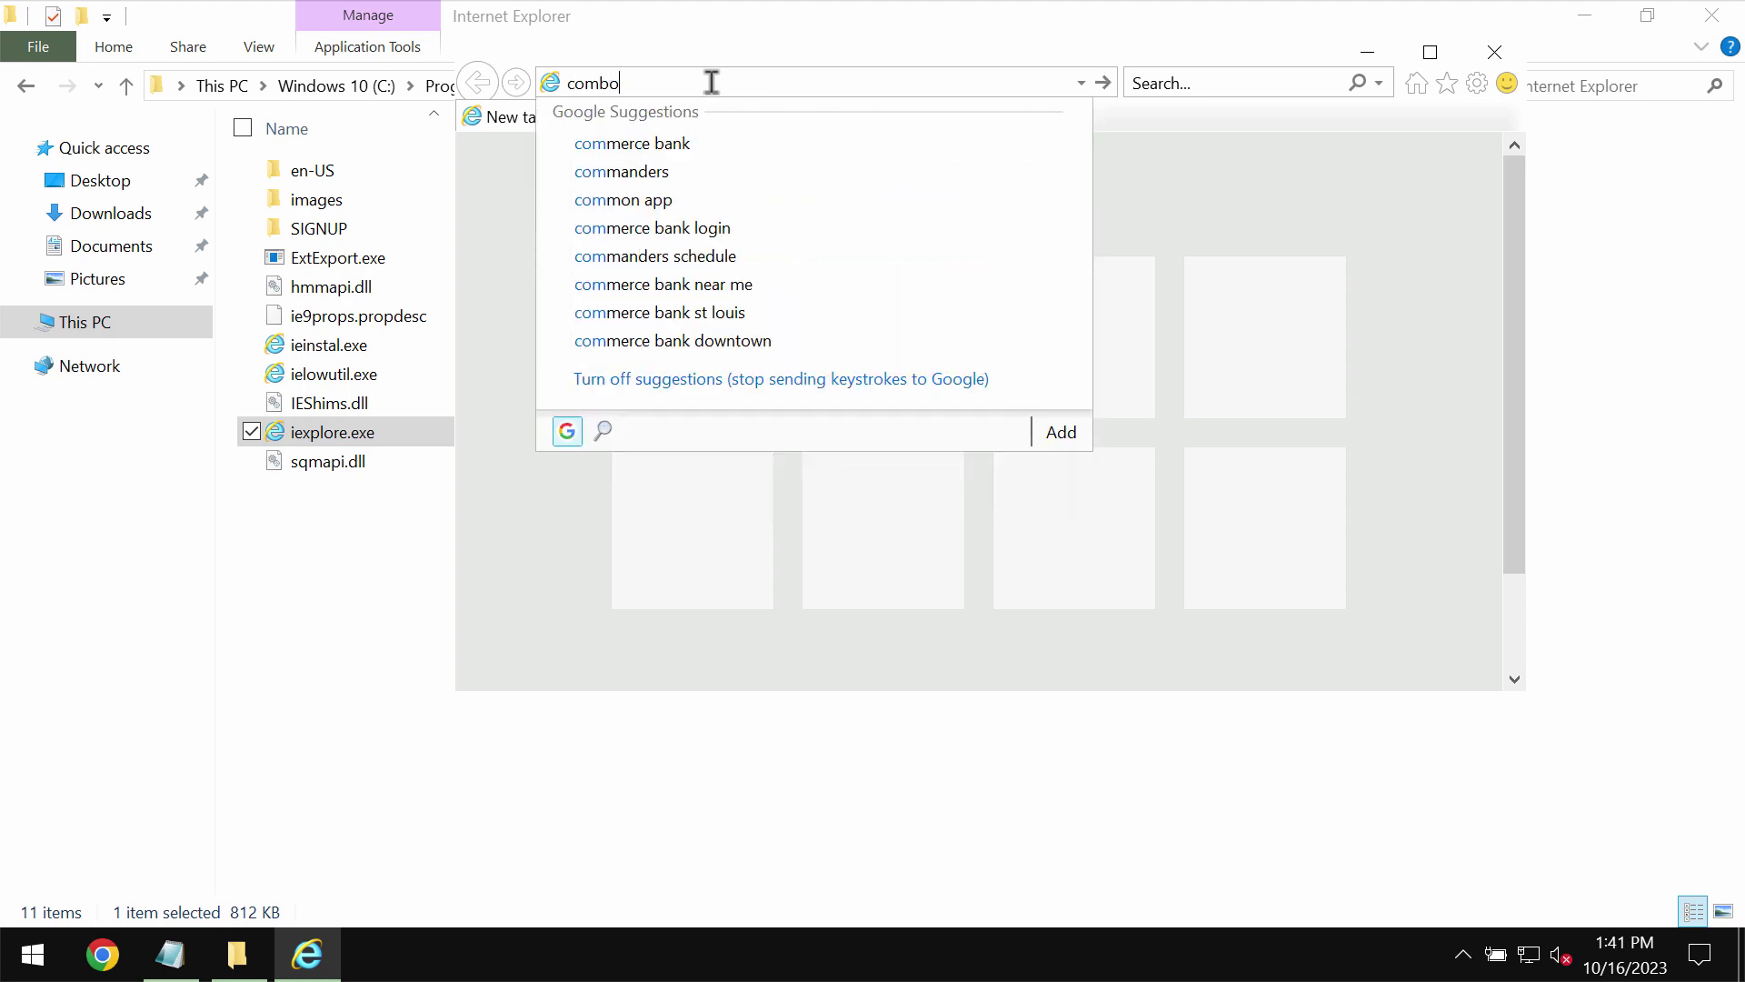
type("clean")
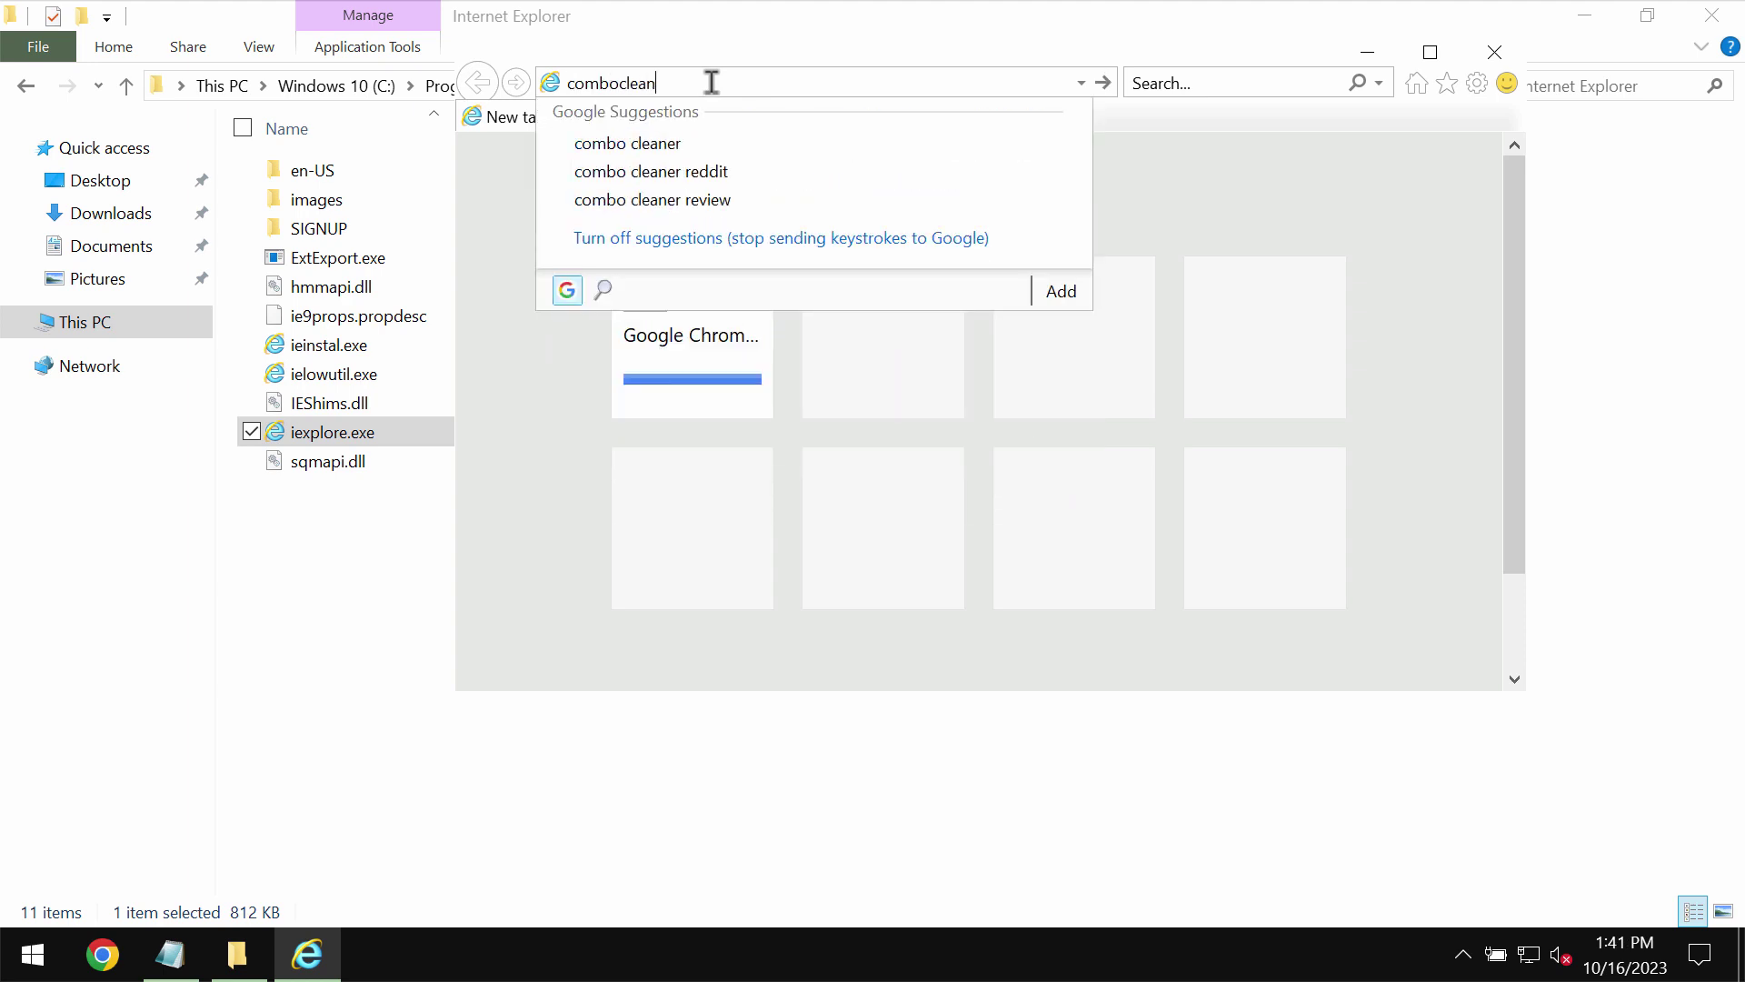
type("er.com")
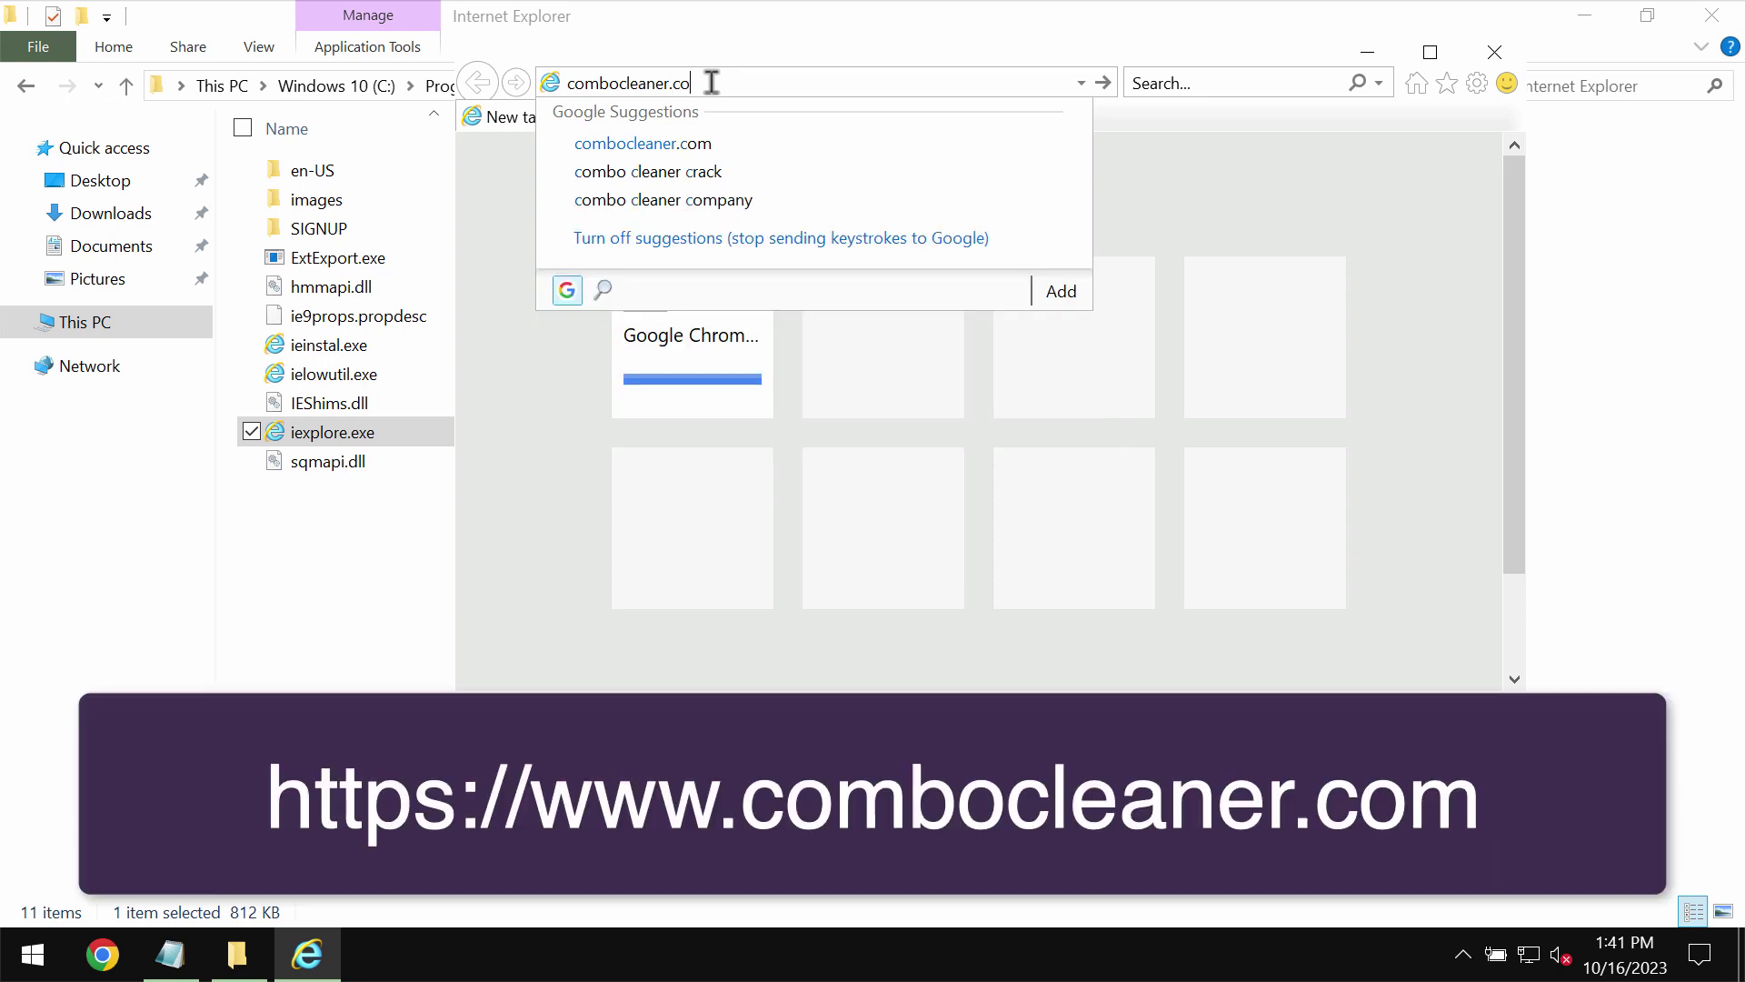
key("Return")
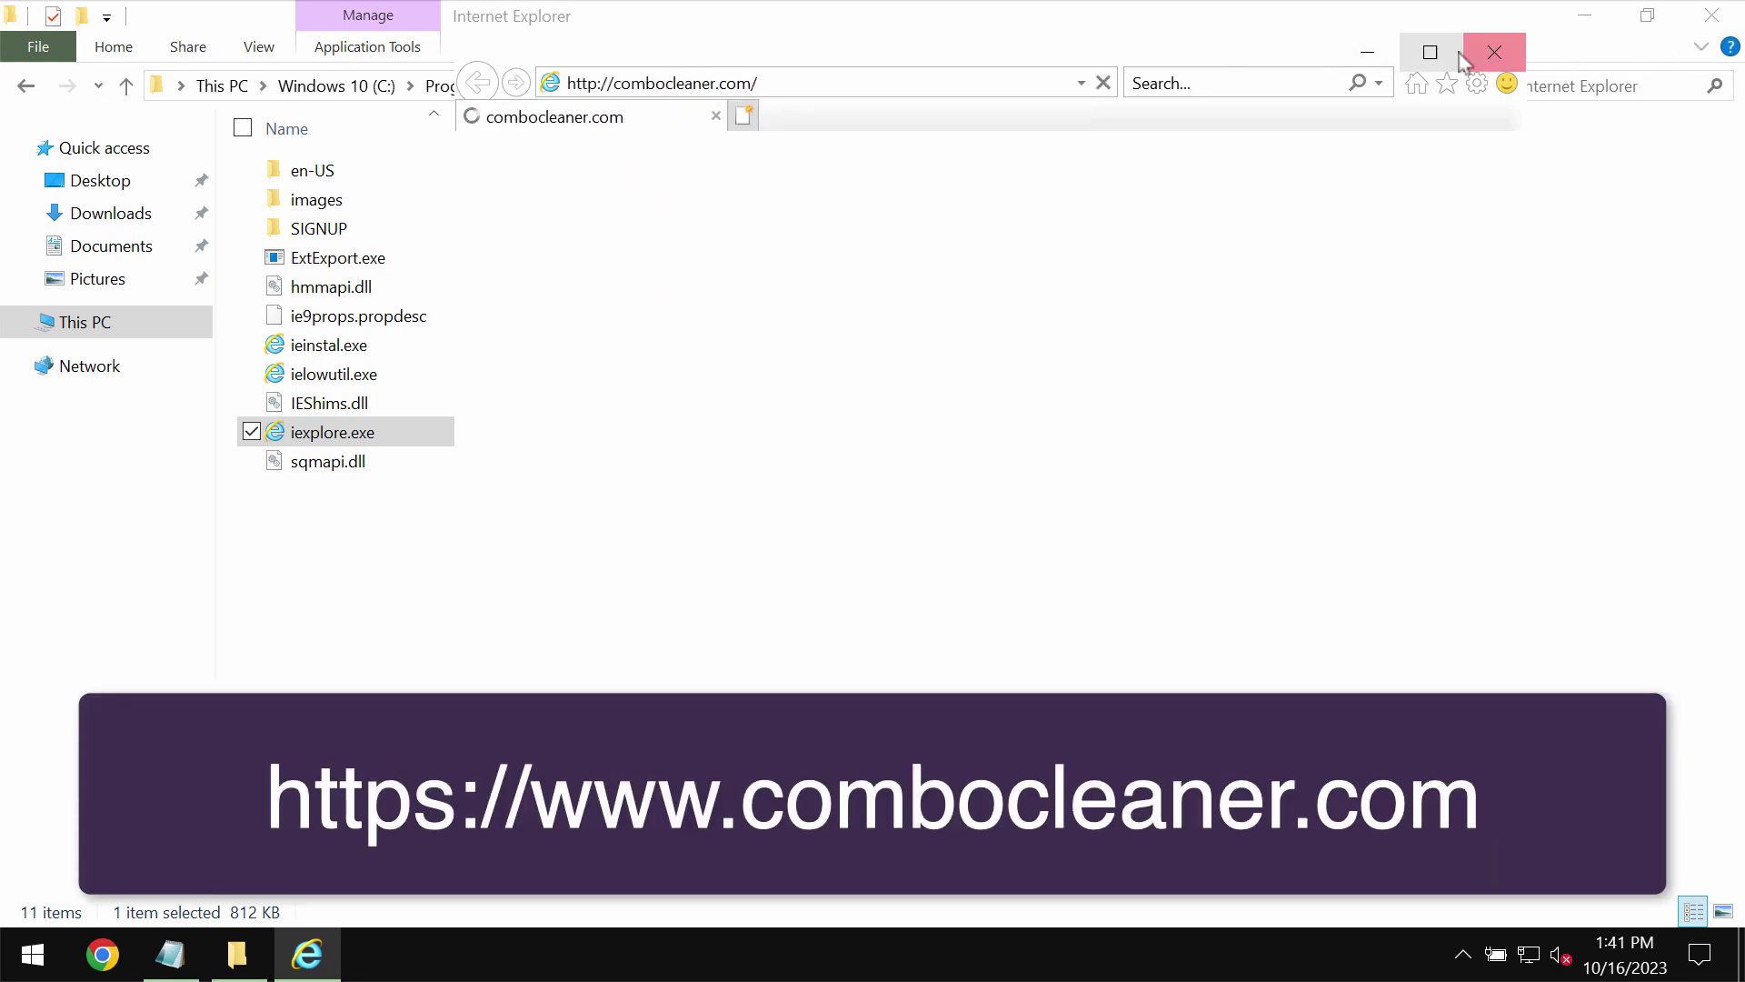
left_click(1431, 51)
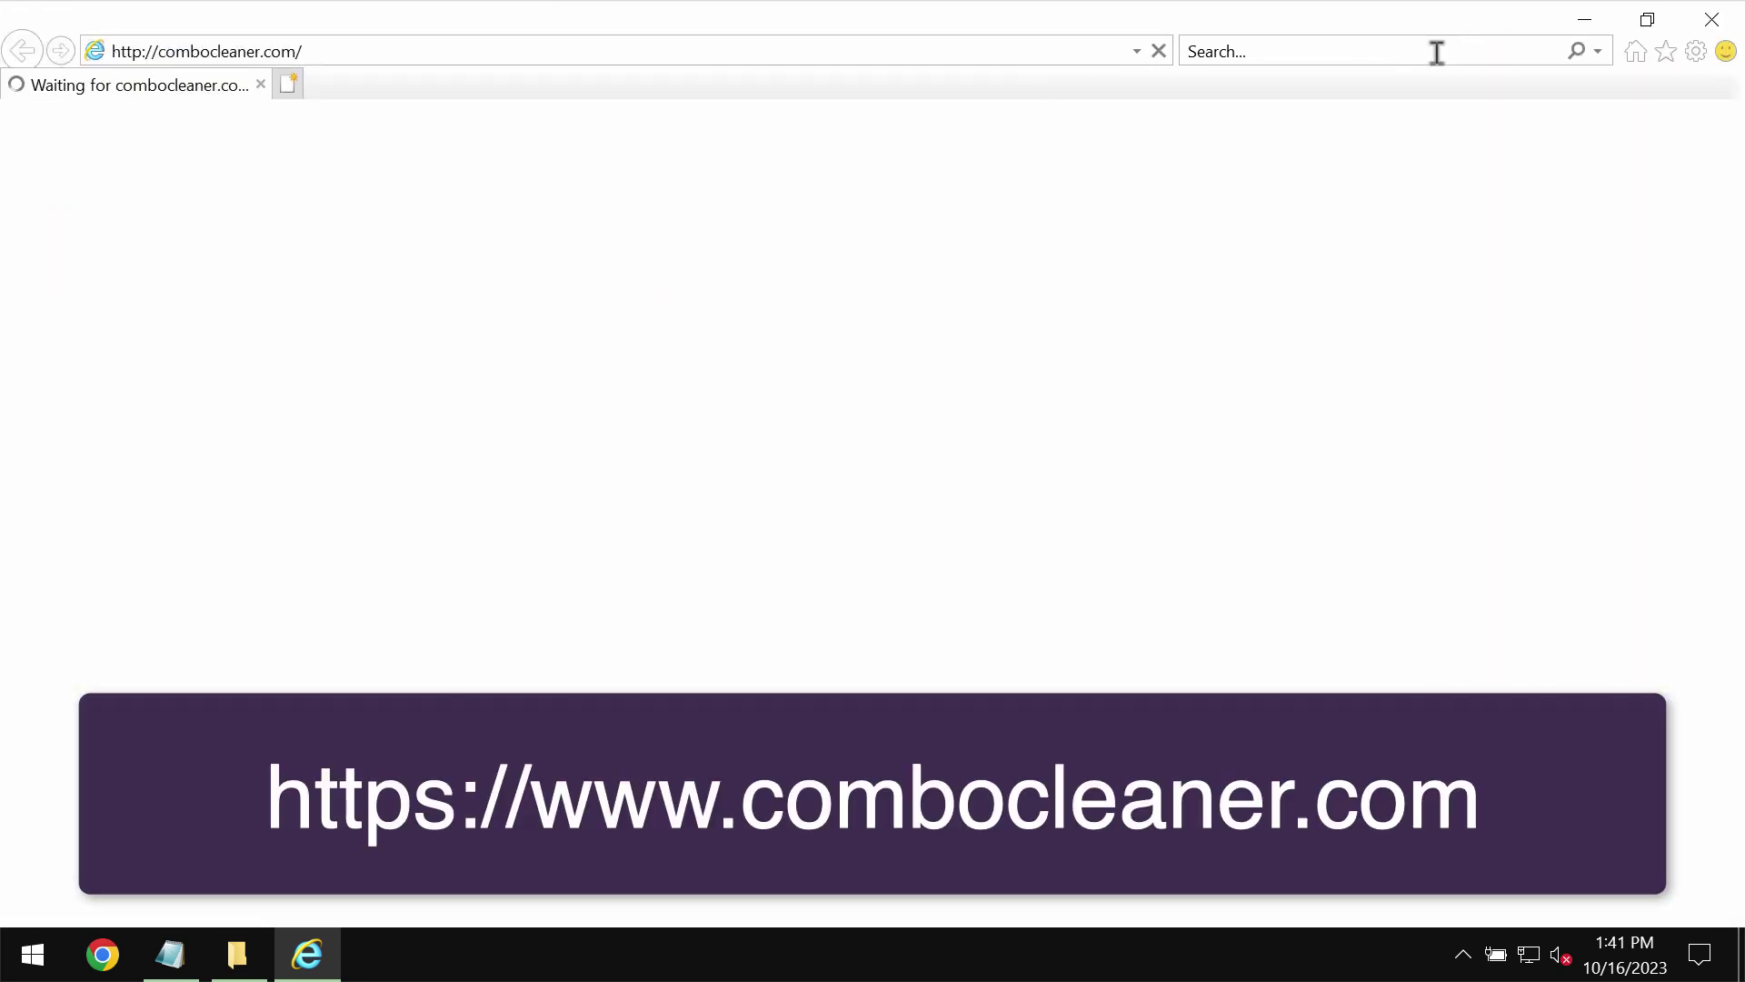
left_click(1589, 28)
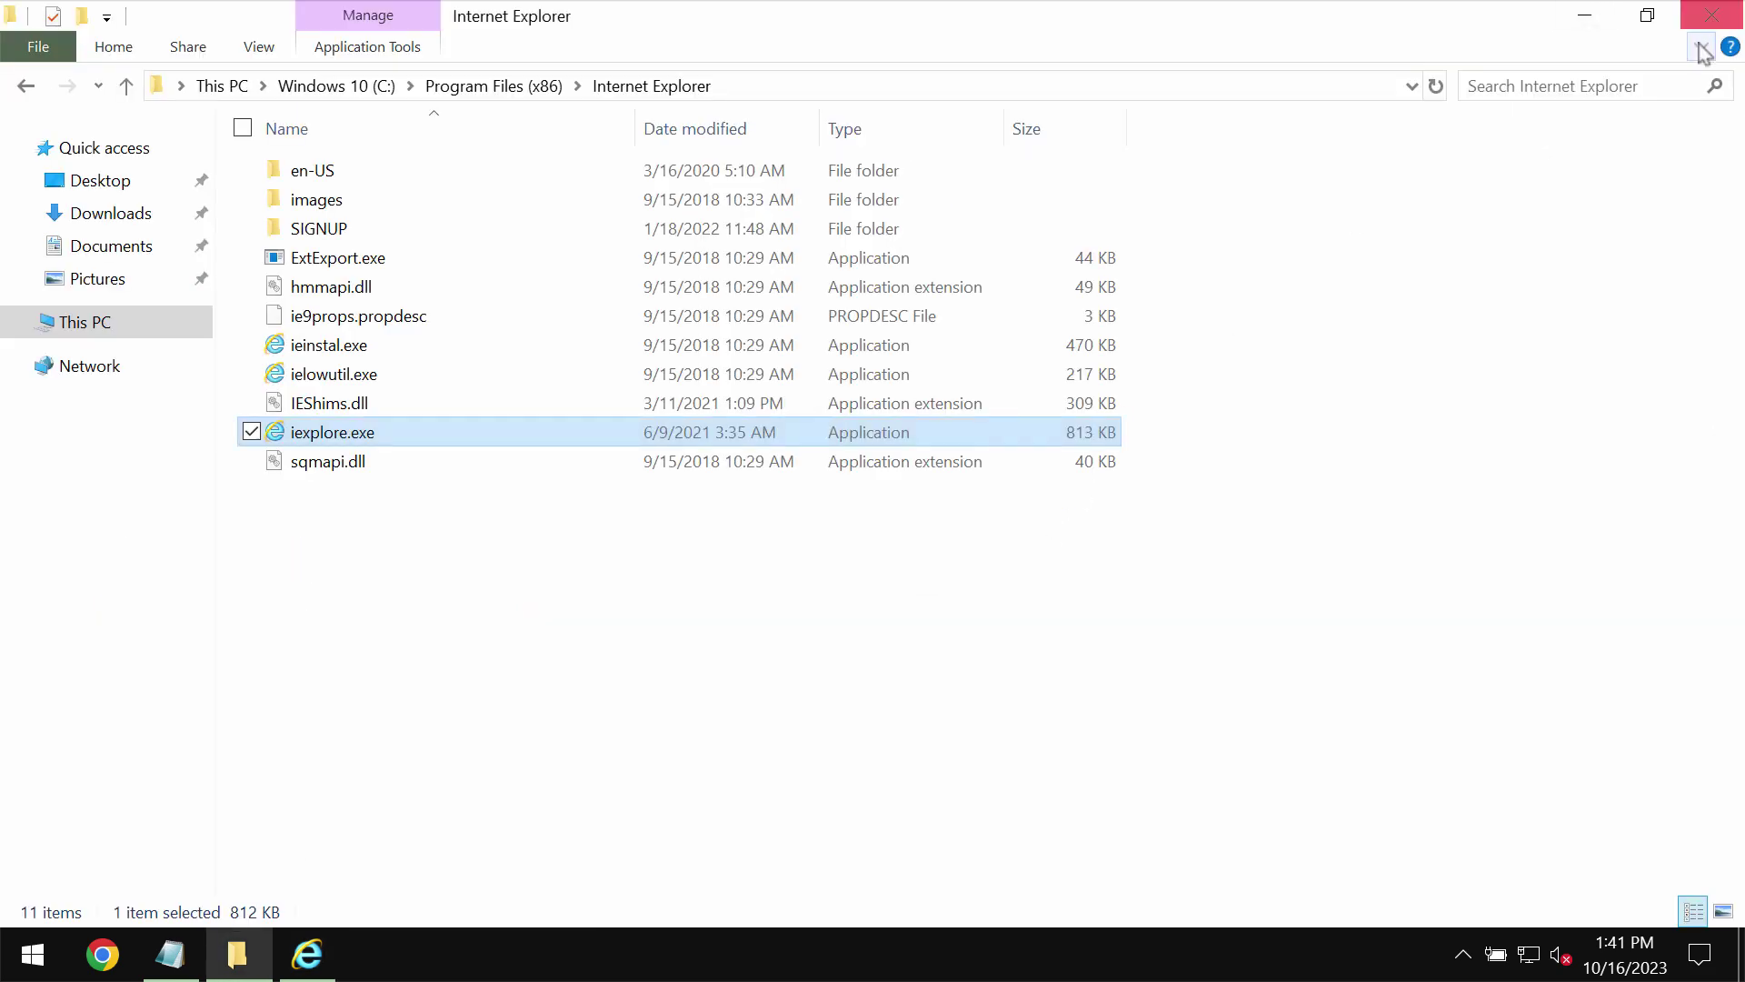
left_click(1722, 11)
Open Combo Cleaner from the hidden tray icons and start a Quick Scan from the Dashboard.
left_click(1461, 953)
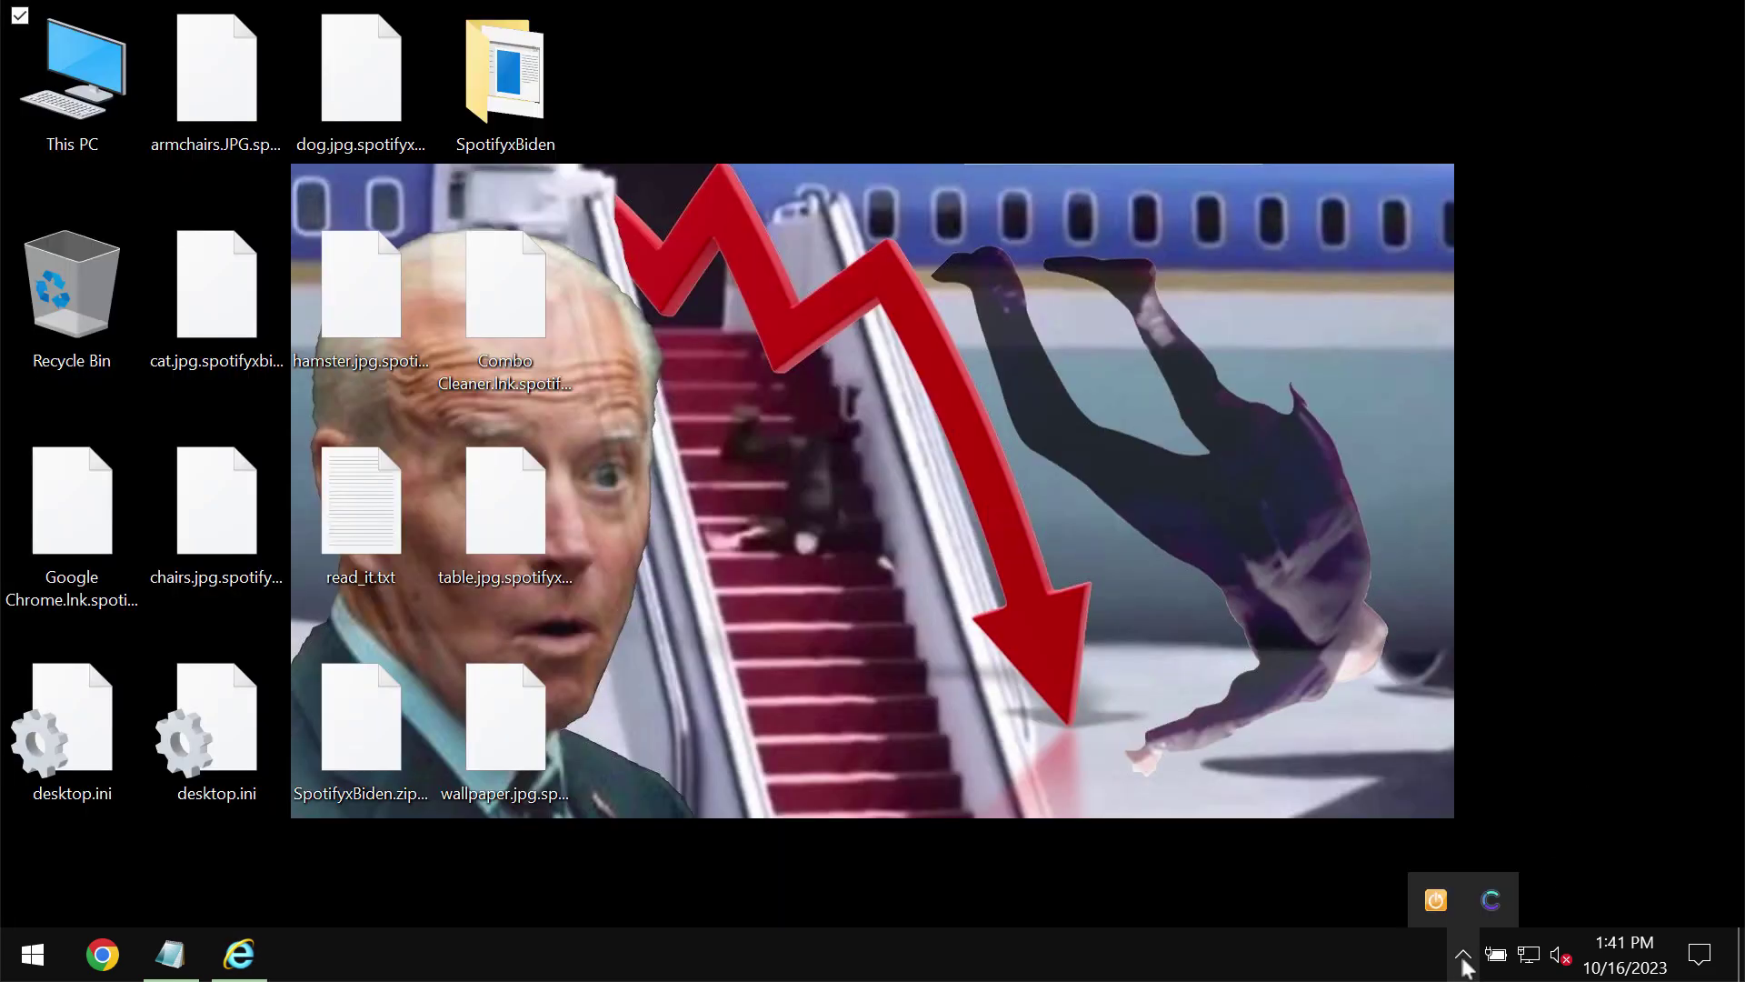
left_click(1488, 899)
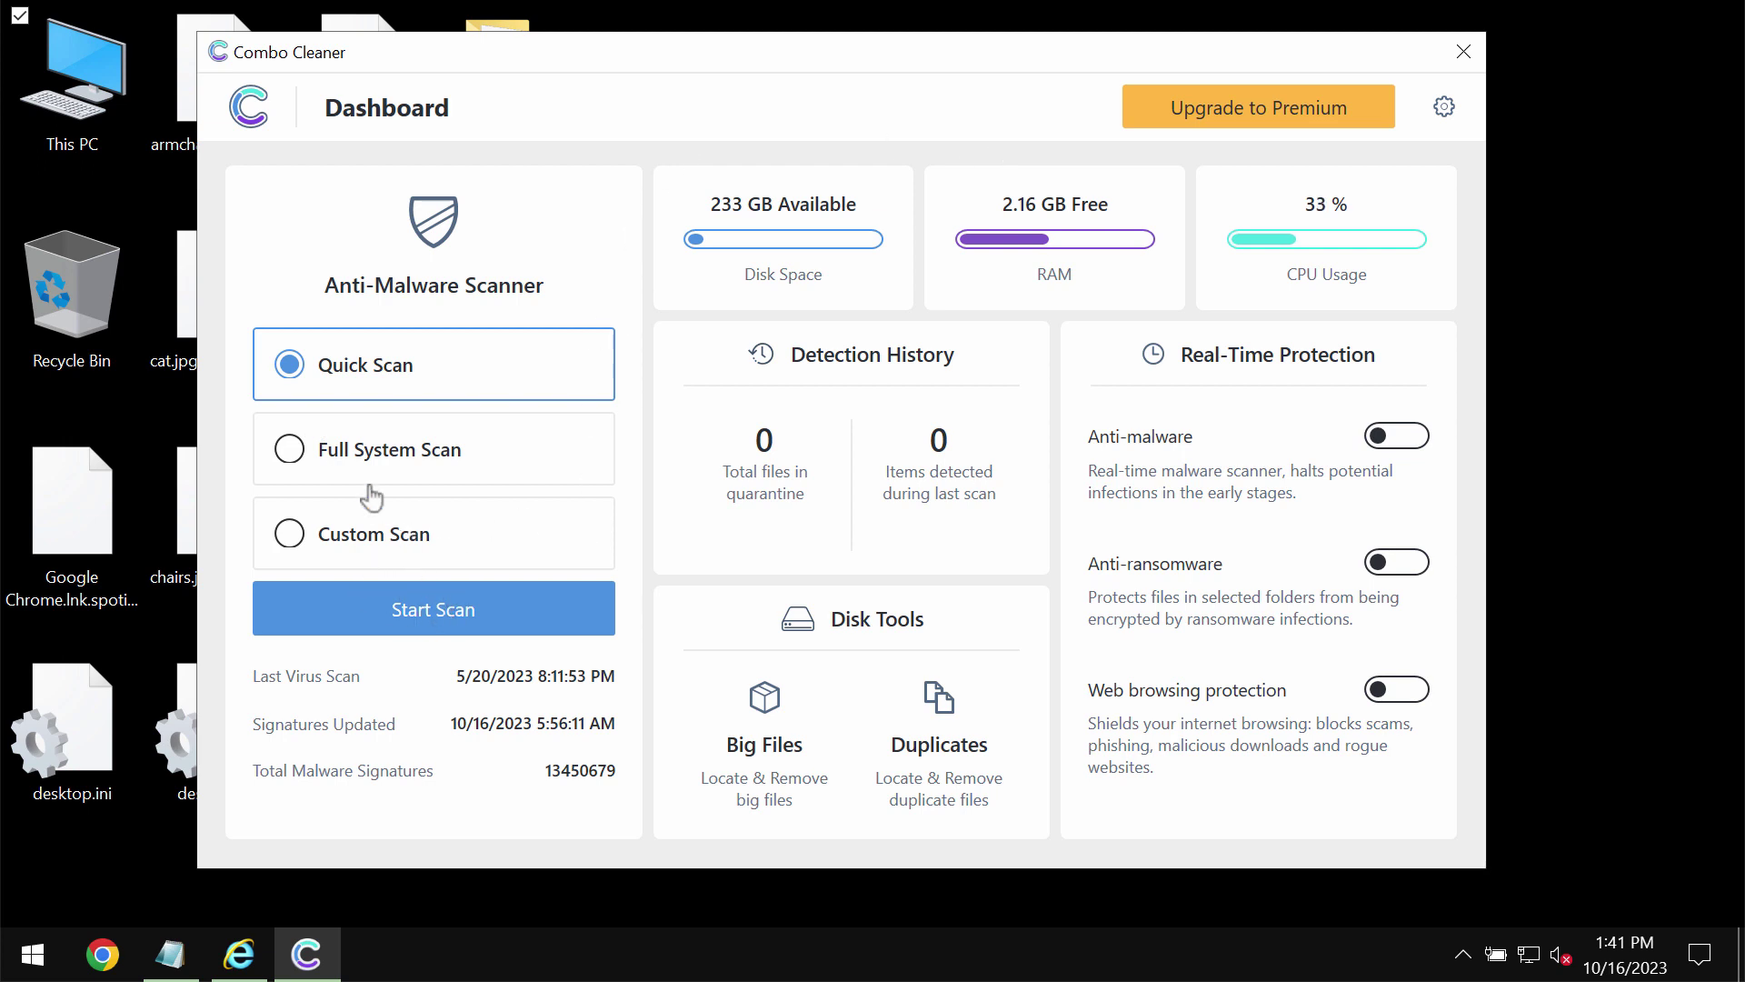
left_click(440, 616)
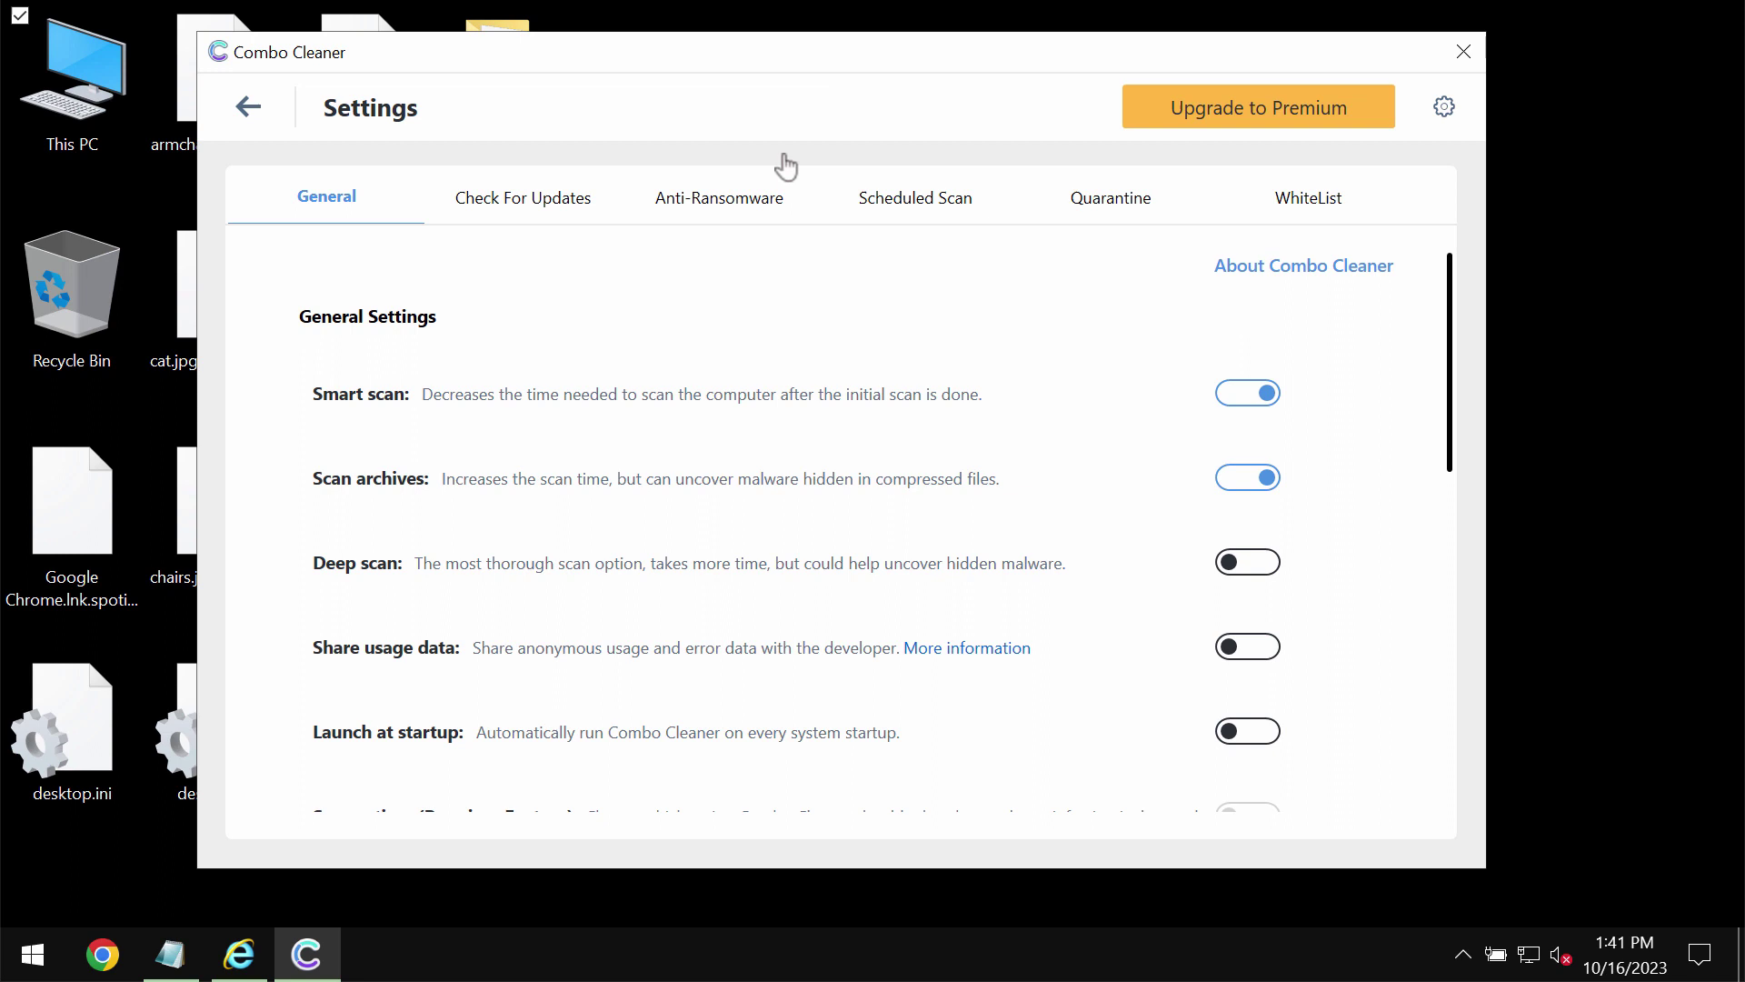
left_click(727, 218)
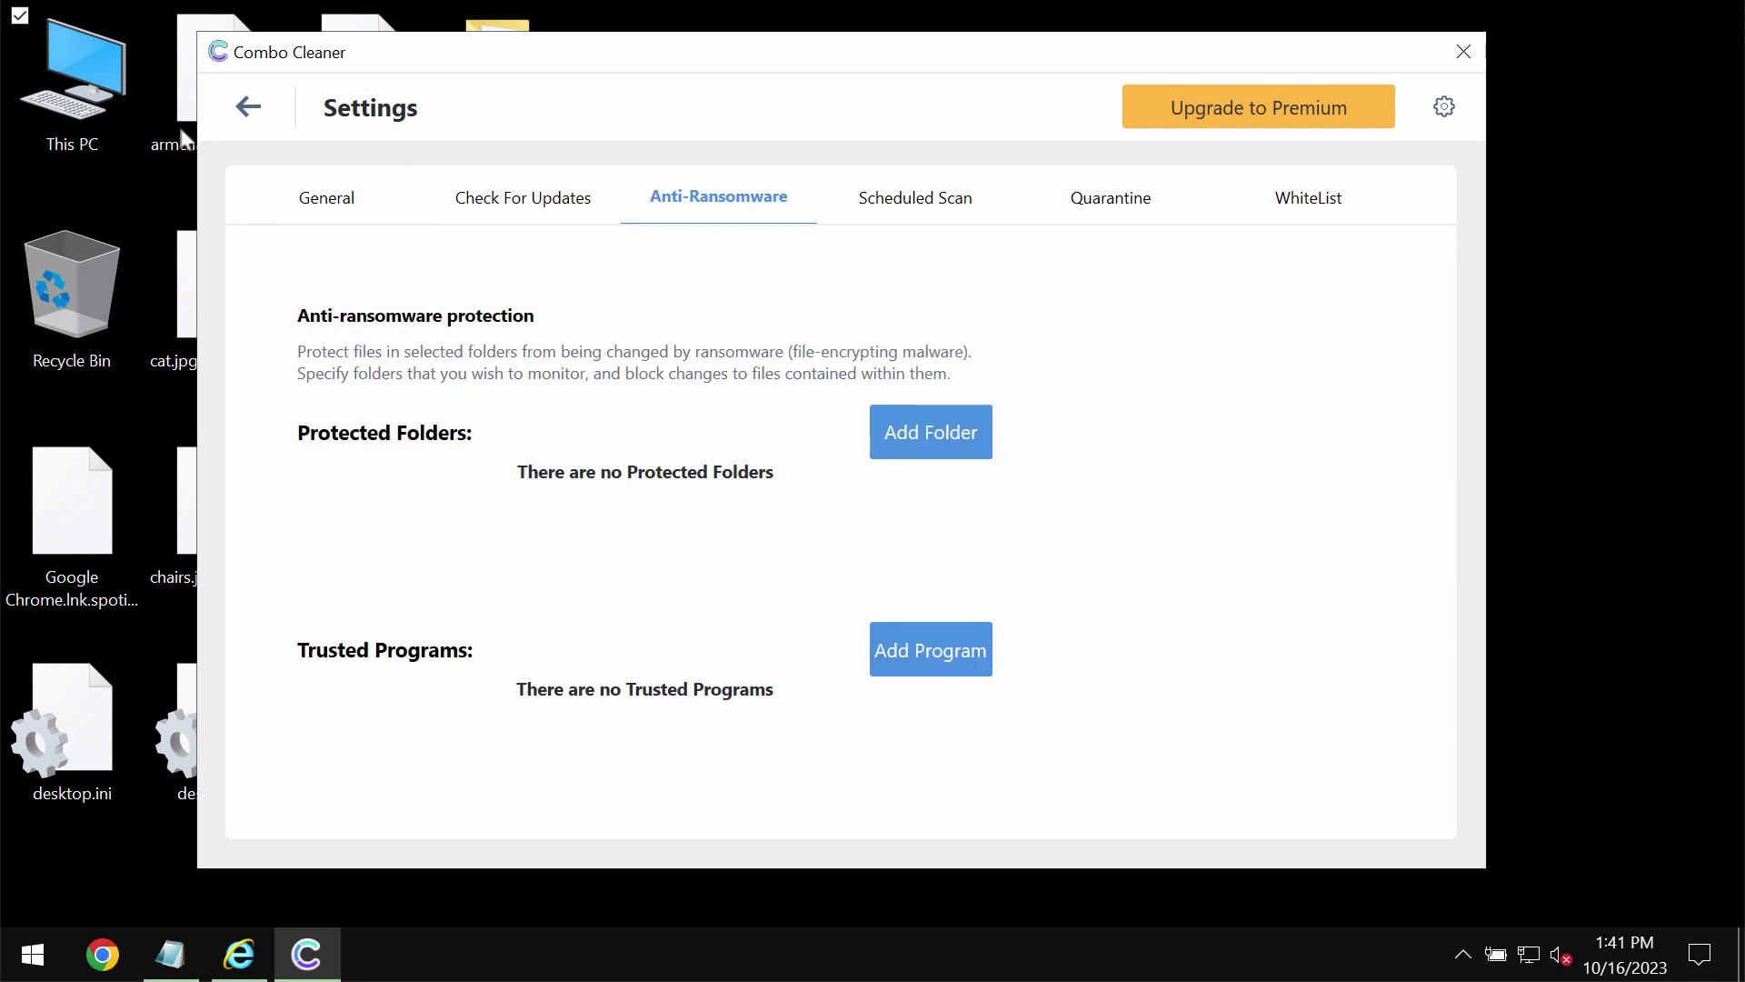
left_click(247, 119)
left_click(343, 624)
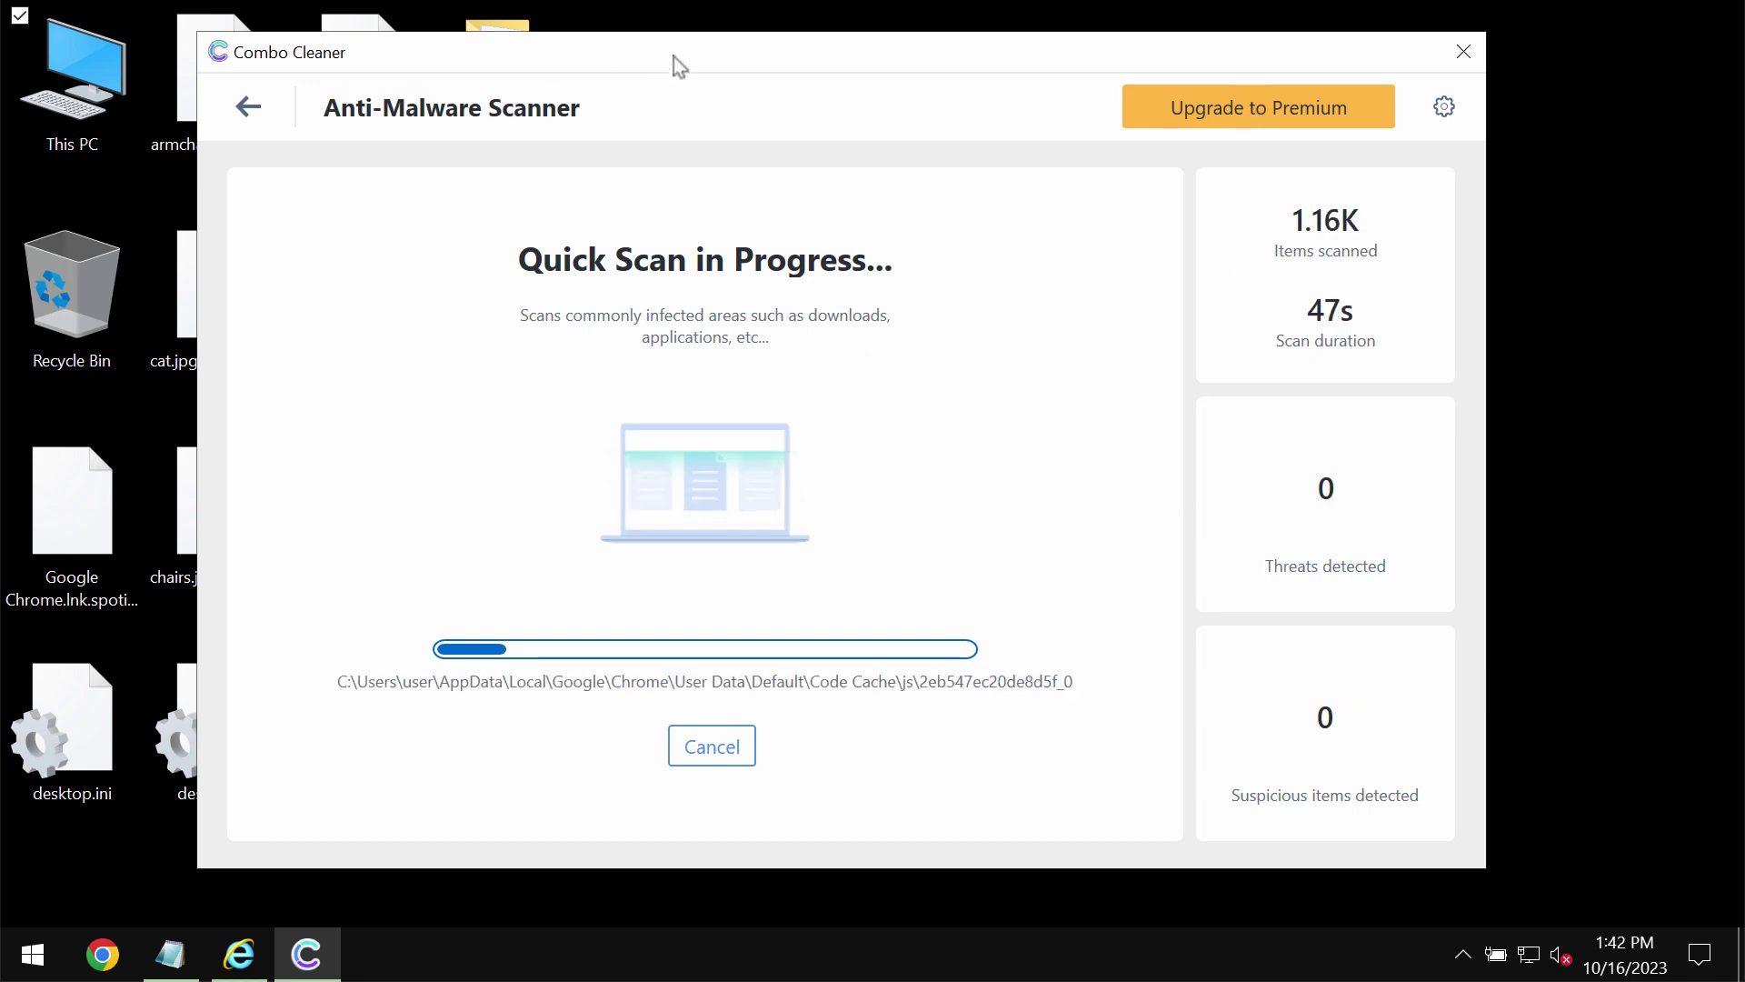
left_click(1237, 107)
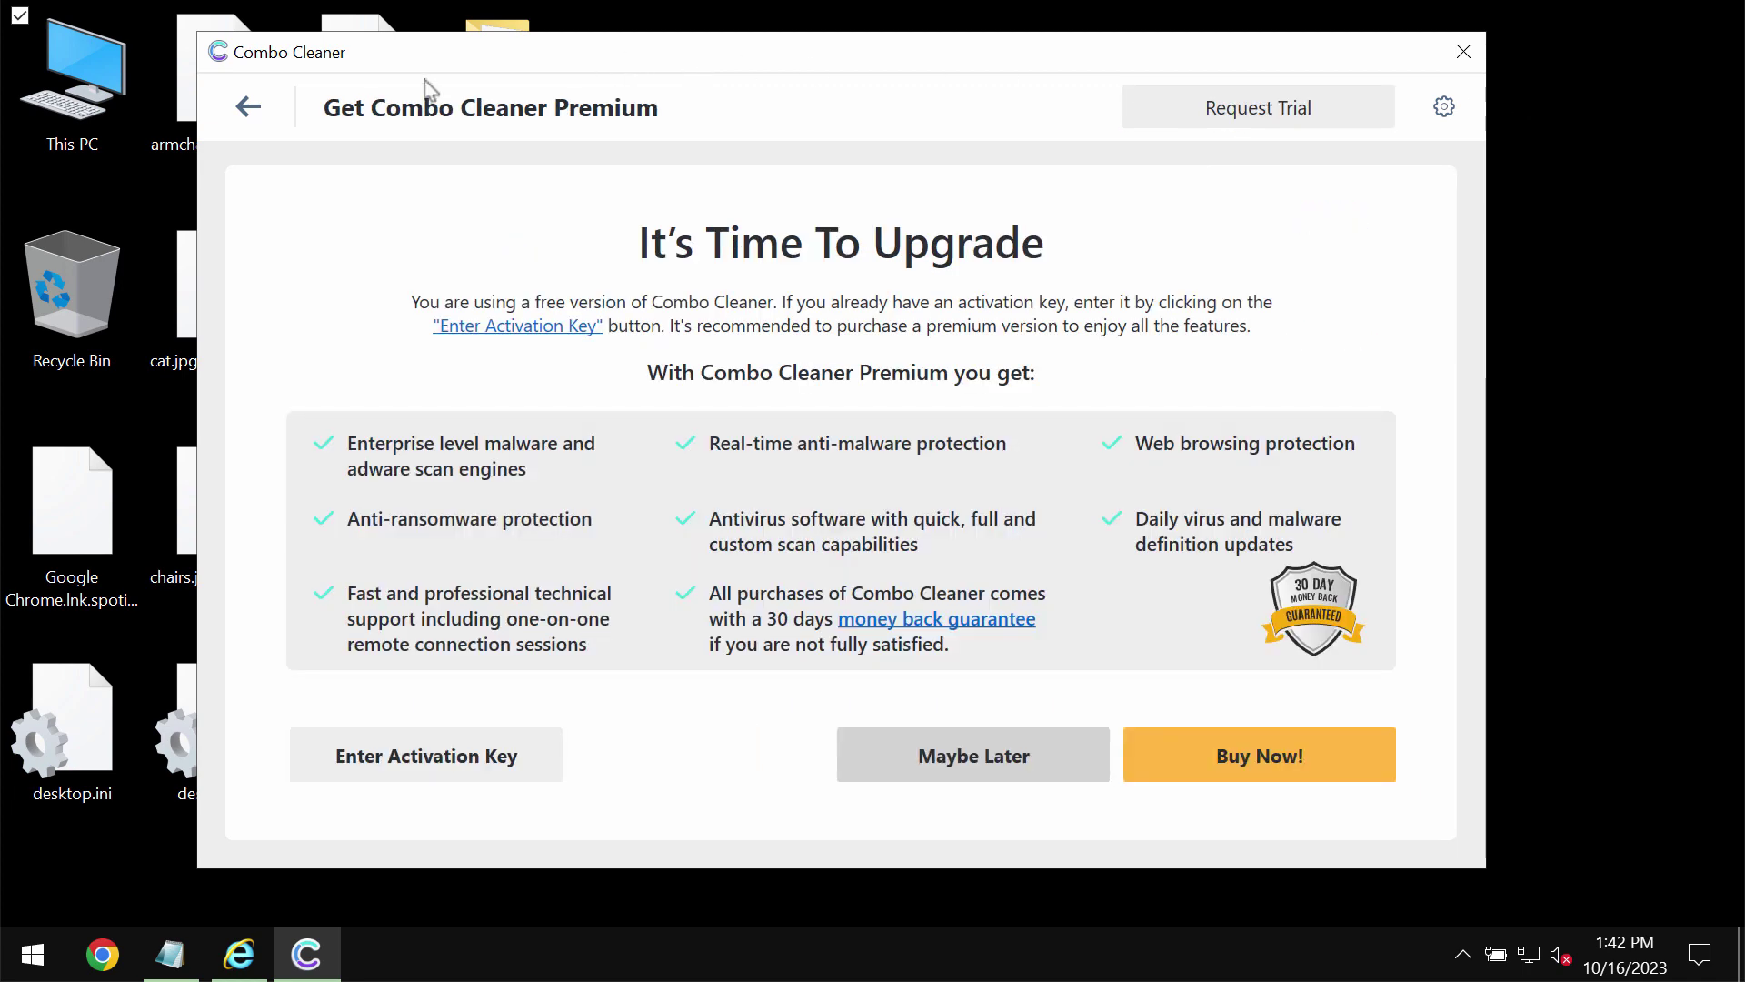